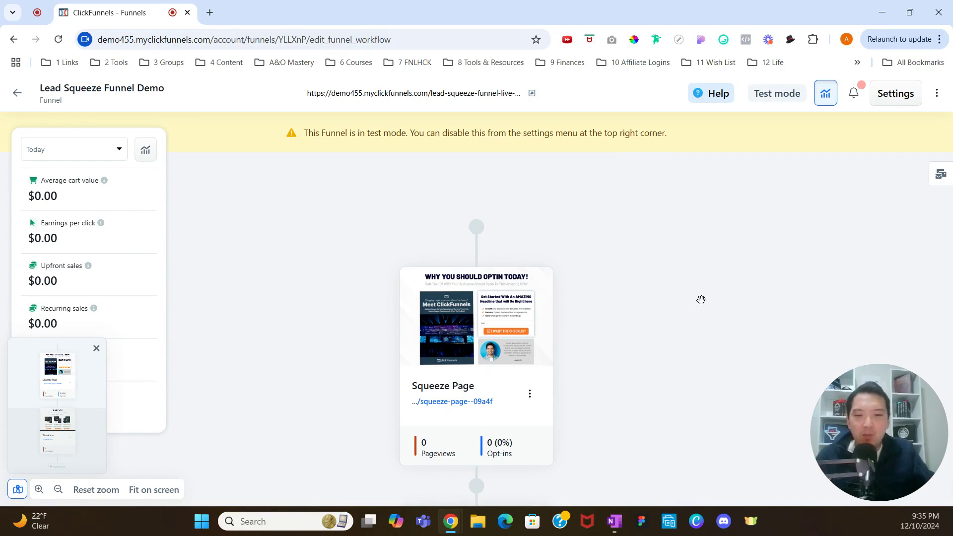
Start a new workflow on the Squeeze Page named 'Test Workflow'
scroll(699, 298, "down", 3)
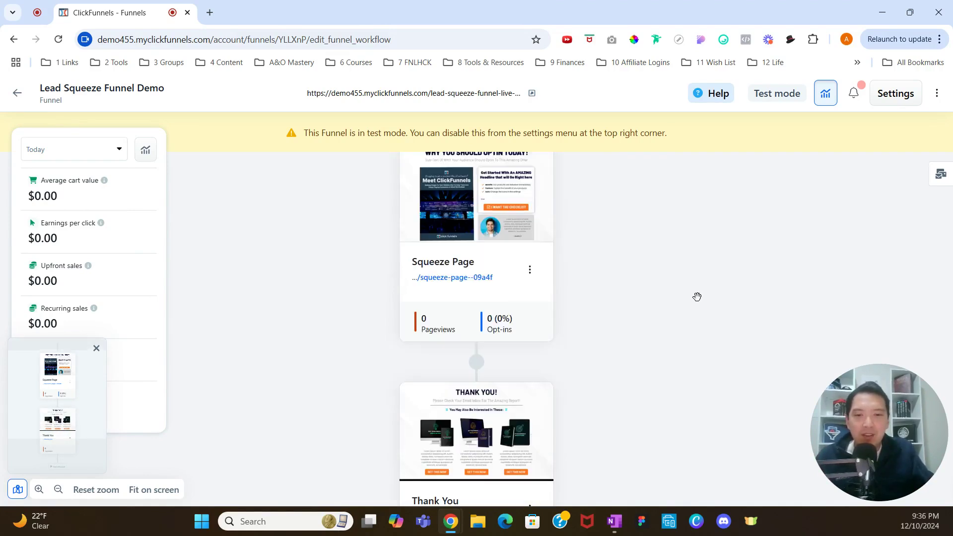
scroll(698, 296, "down", 1)
scroll(695, 298, "up", 2)
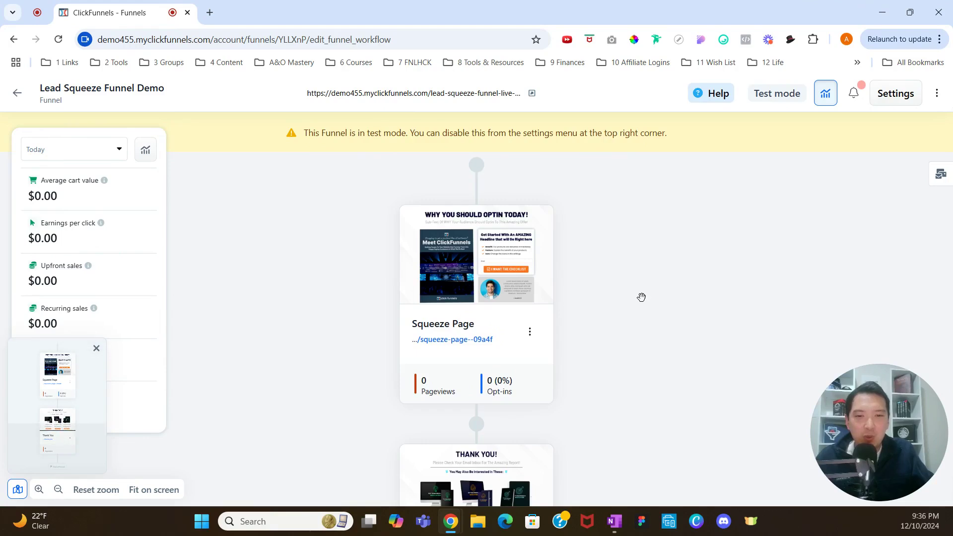
scroll(644, 310, "down", 3)
scroll(645, 309, "up", 4)
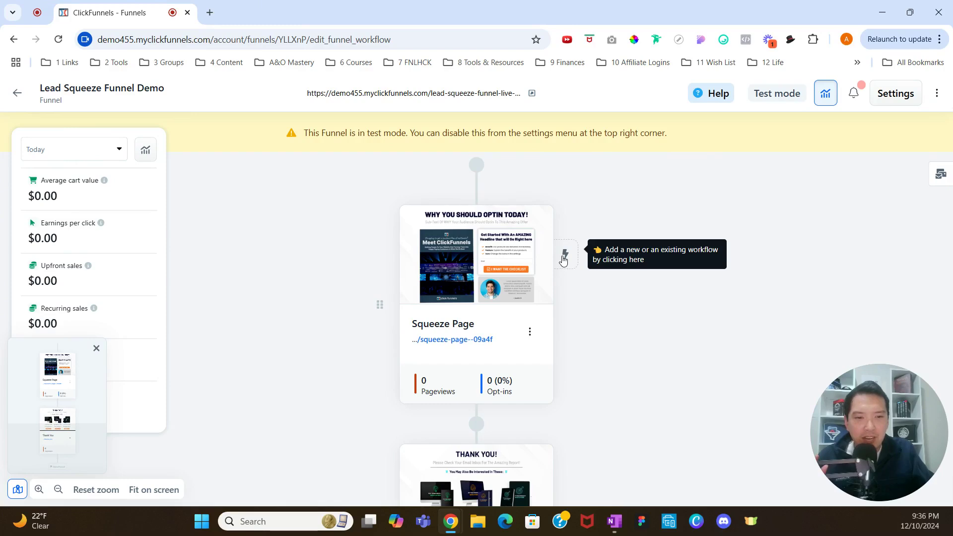
left_click(564, 258)
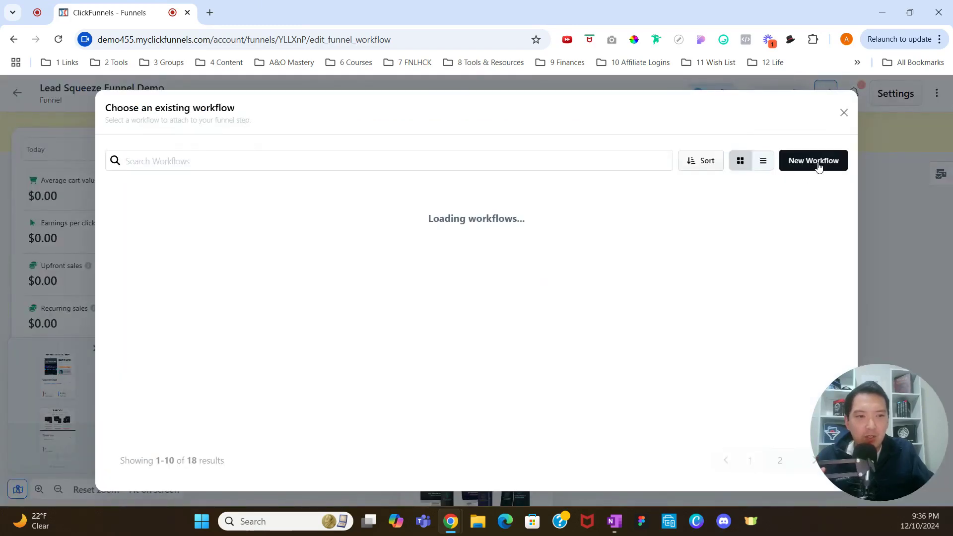
left_click(814, 161)
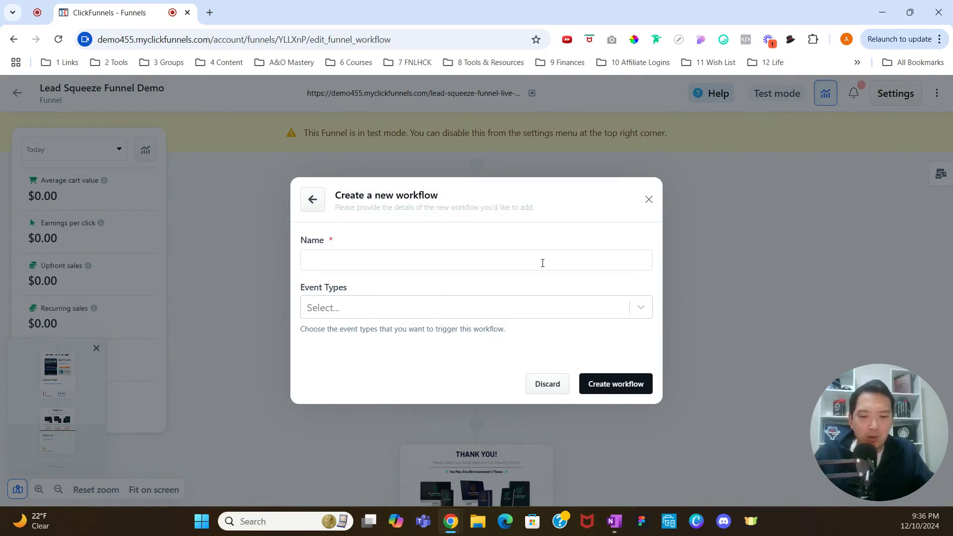
type("Test Workf")
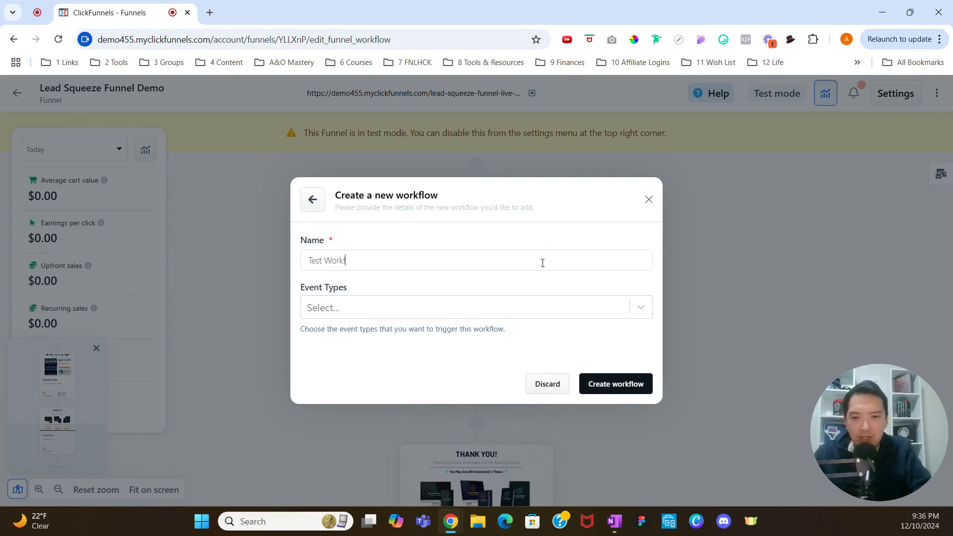
type("low")
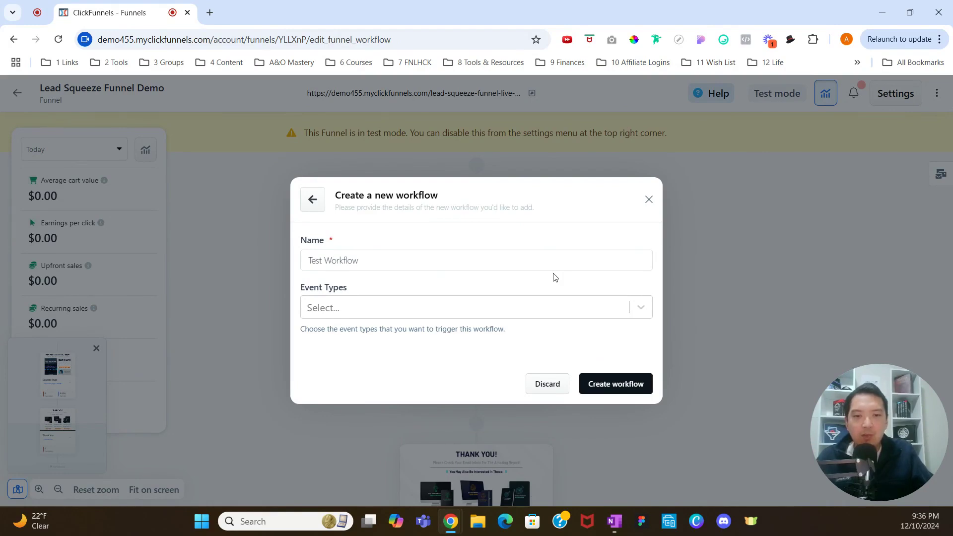
Choose Opt-In as the trigger event and create the workflow
left_click(587, 302)
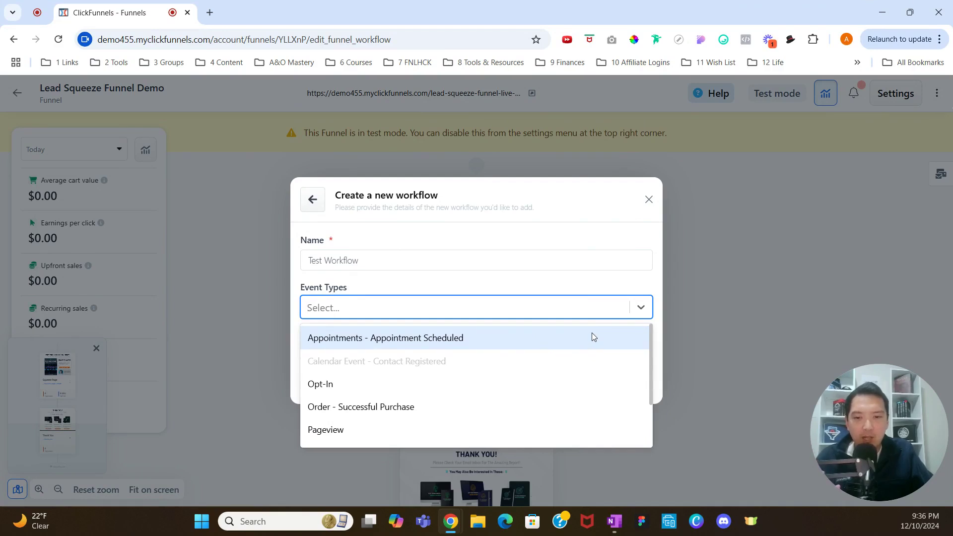
mouse_move(573, 358)
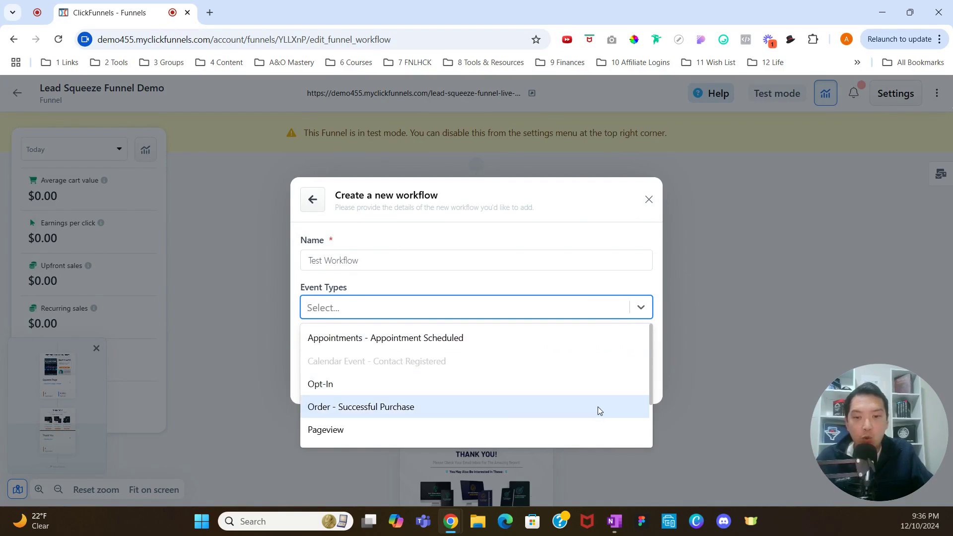
scroll(598, 407, "down", 2)
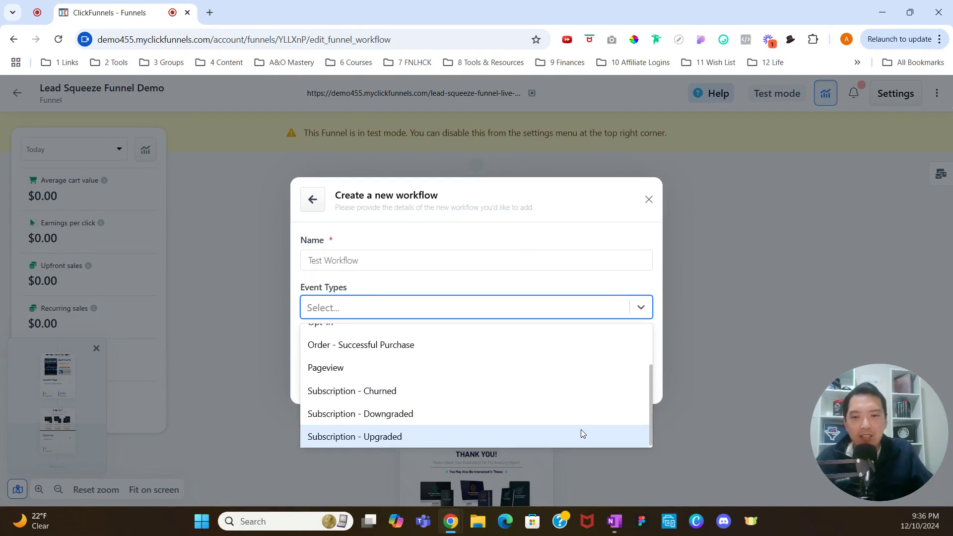
scroll(582, 412, "up", 2)
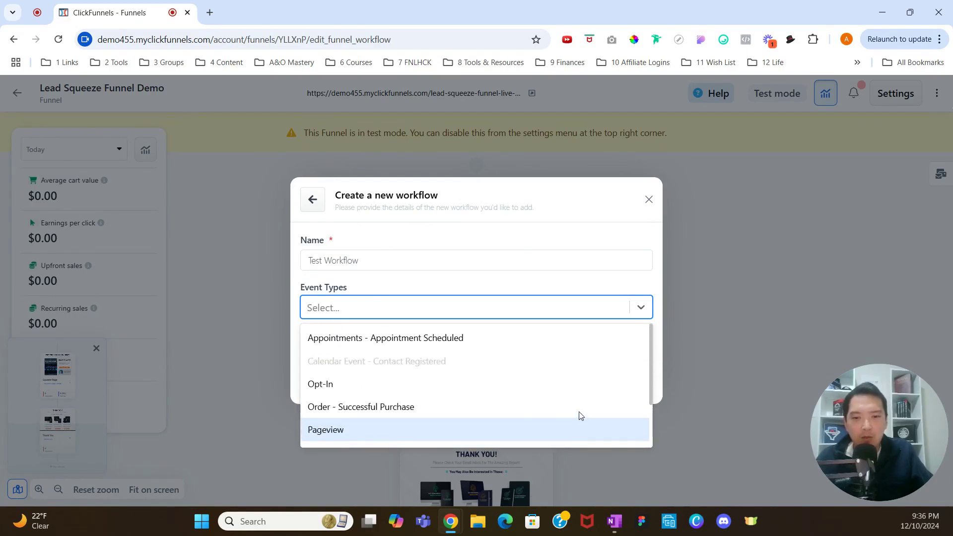
left_click(555, 394)
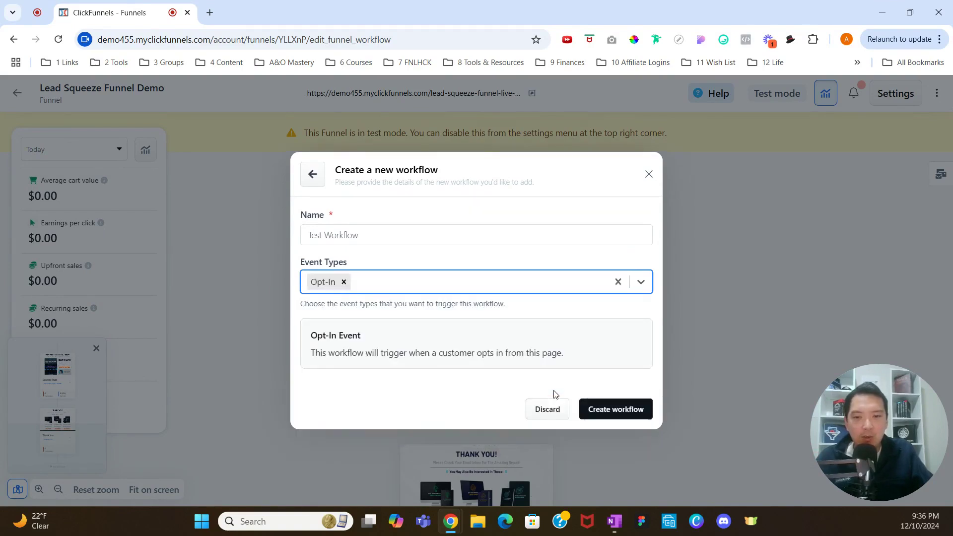
left_click(614, 408)
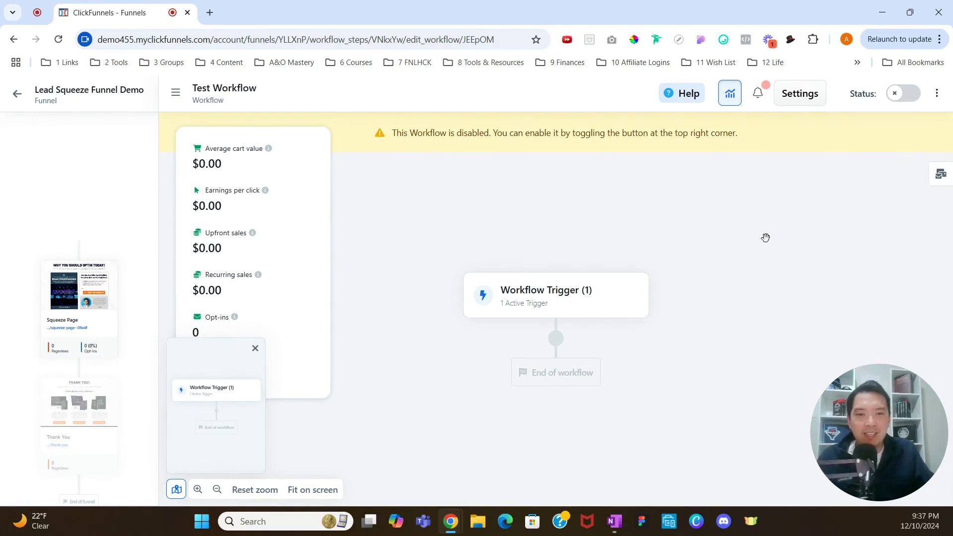
Unlock the Opt-In trigger, switch off Allow anonymous contacts, and save it
left_click(526, 304)
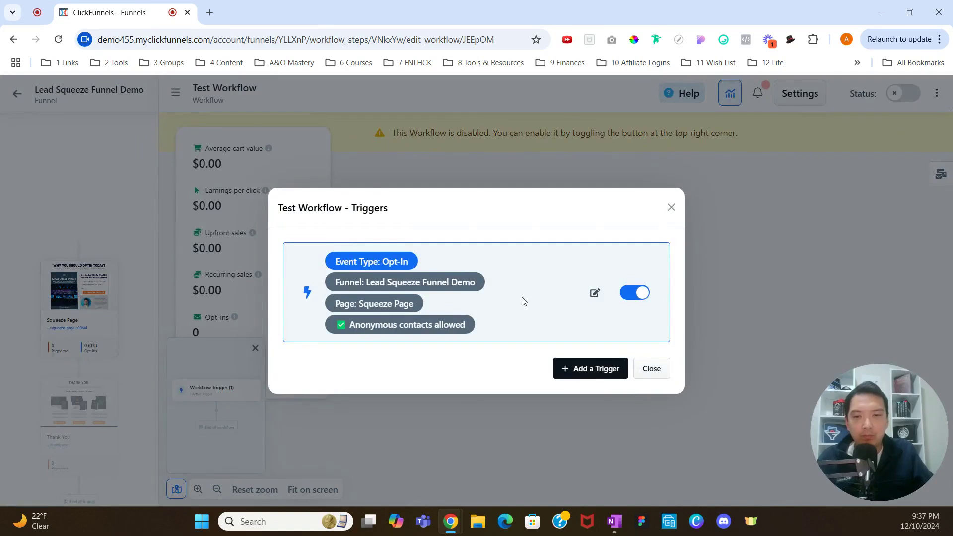
left_click(671, 208)
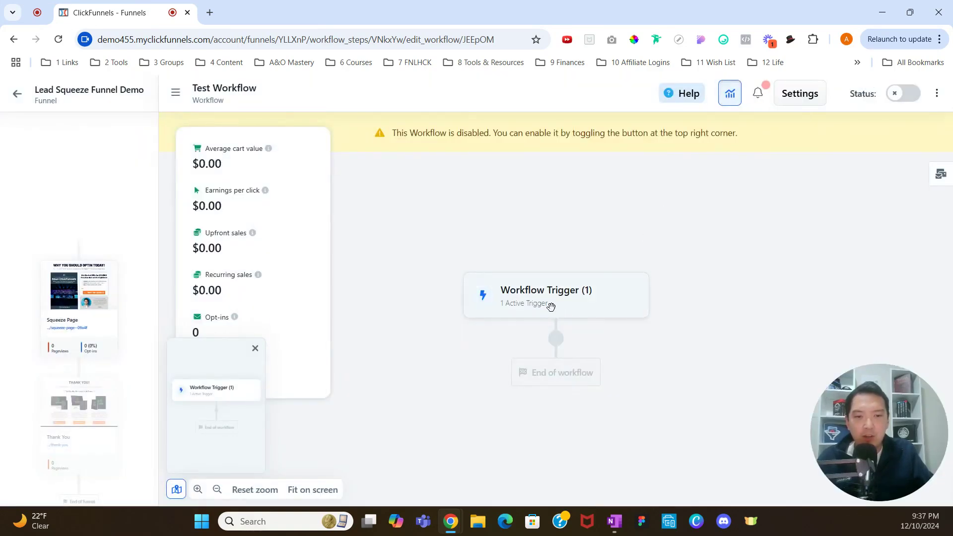
left_click(532, 299)
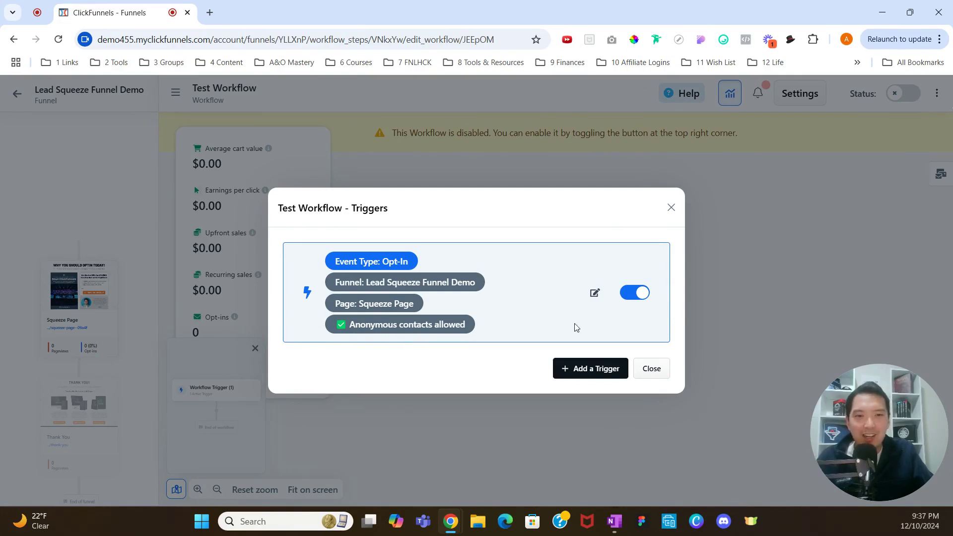
left_click(596, 294)
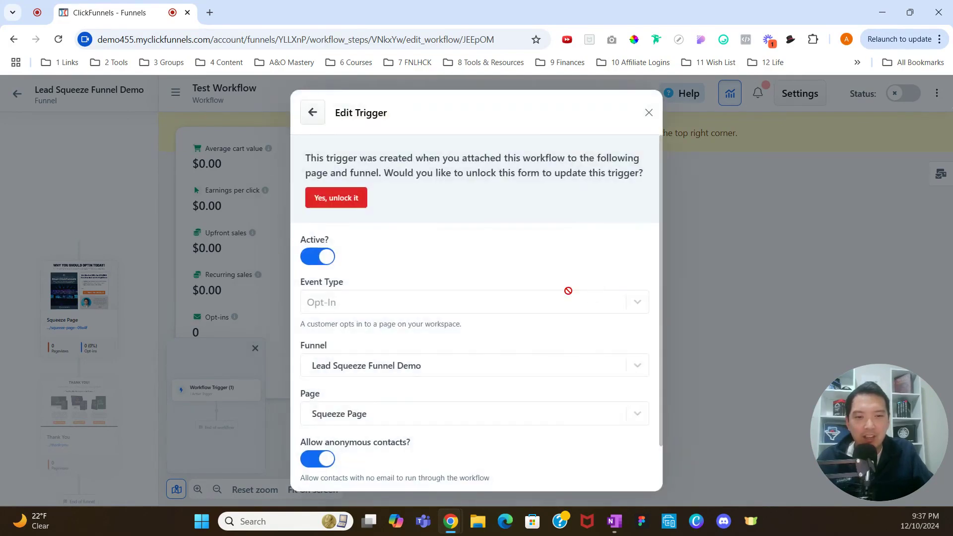
left_click(342, 203)
scroll(484, 278, "down", 1)
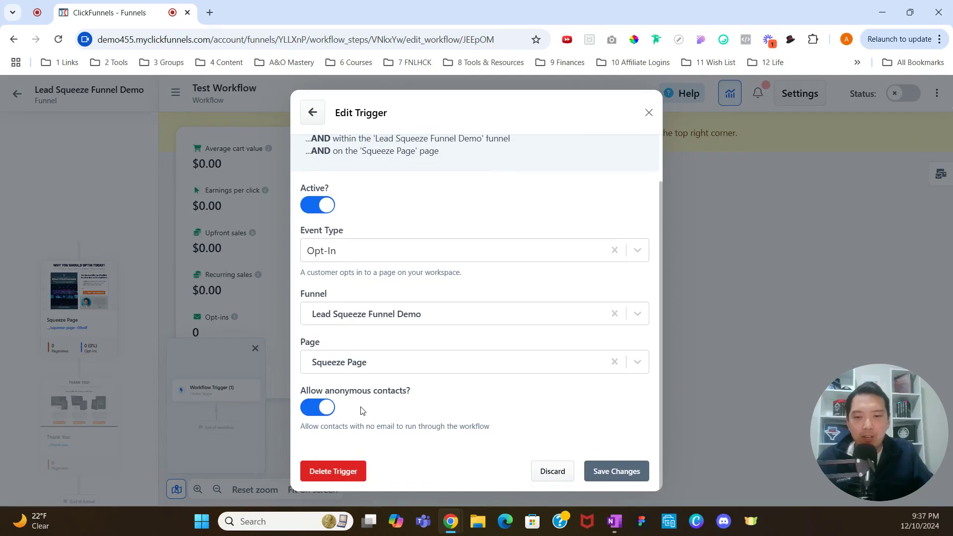
left_click(321, 408)
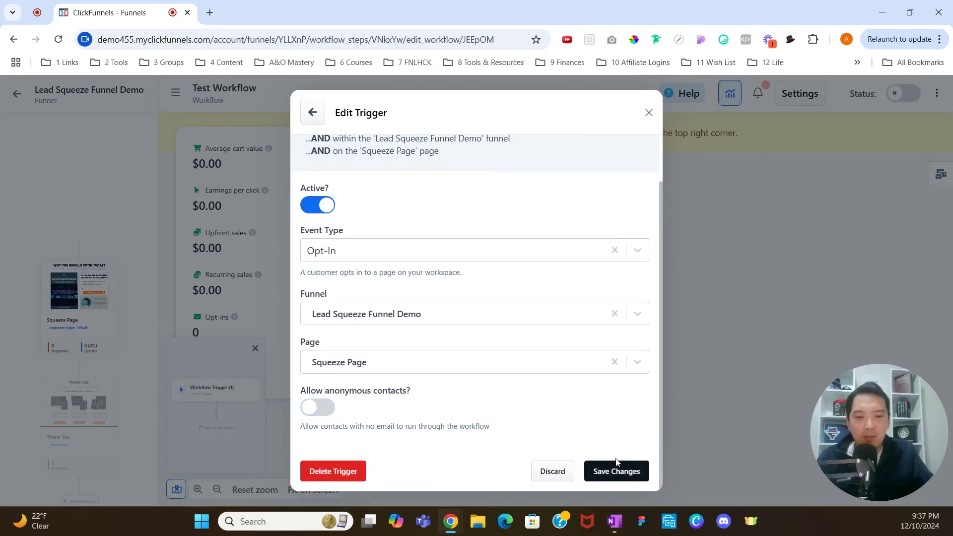
left_click(617, 471)
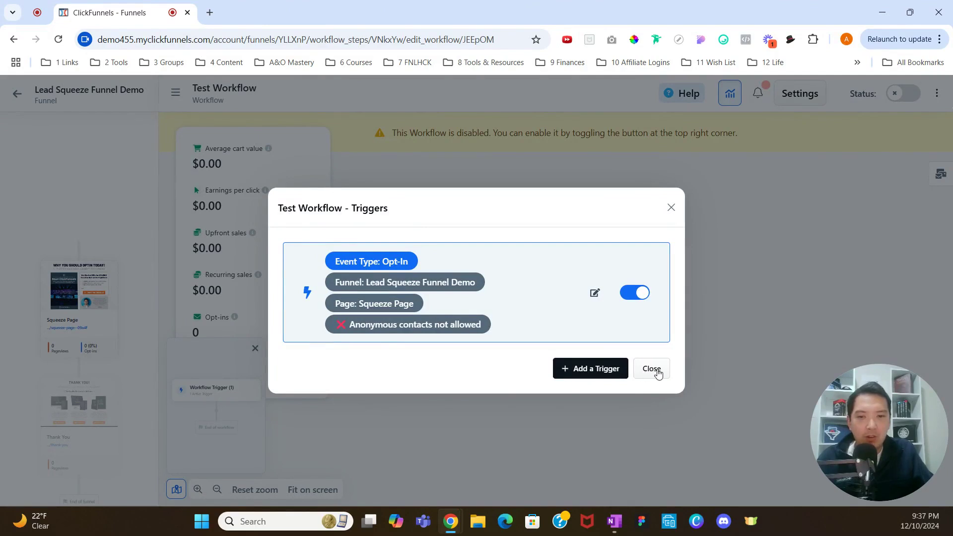
left_click(652, 369)
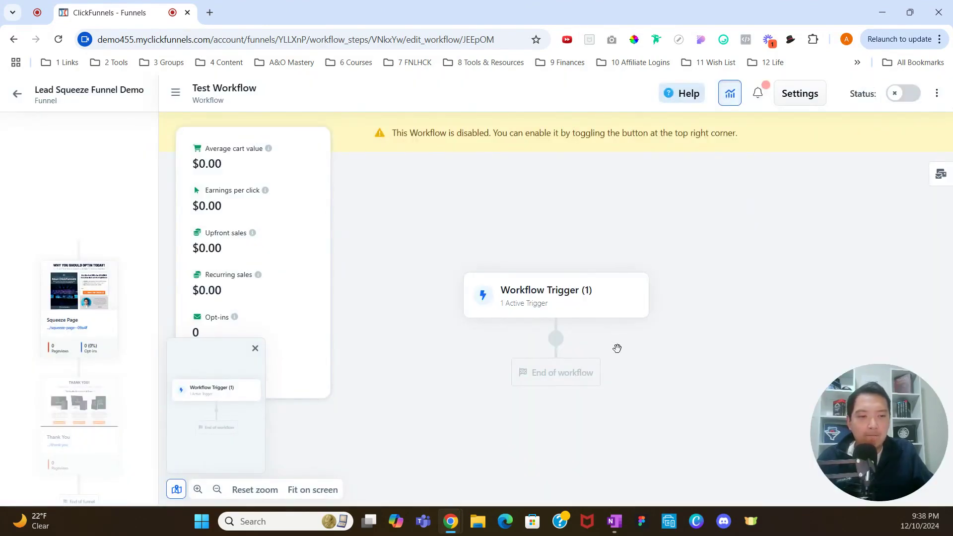
mouse_move(551, 342)
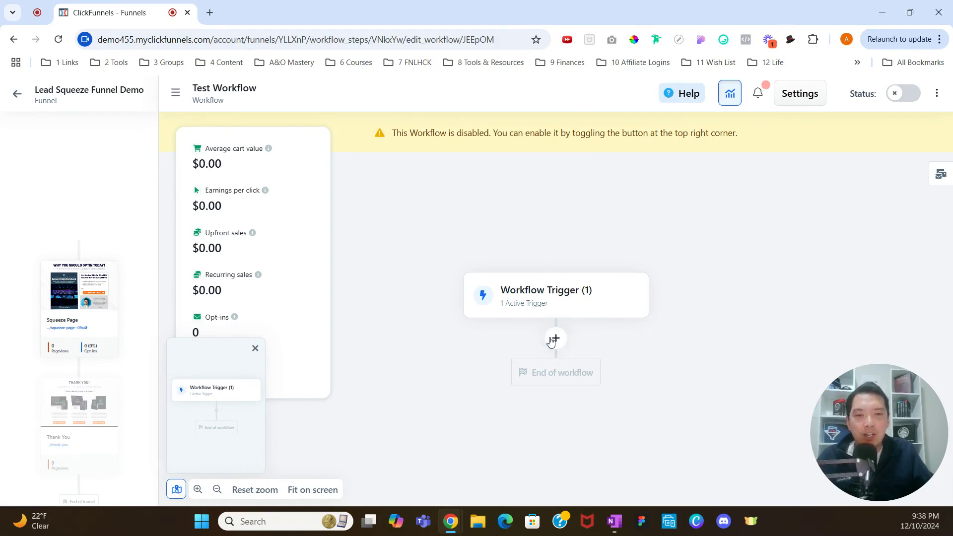
left_click(551, 340)
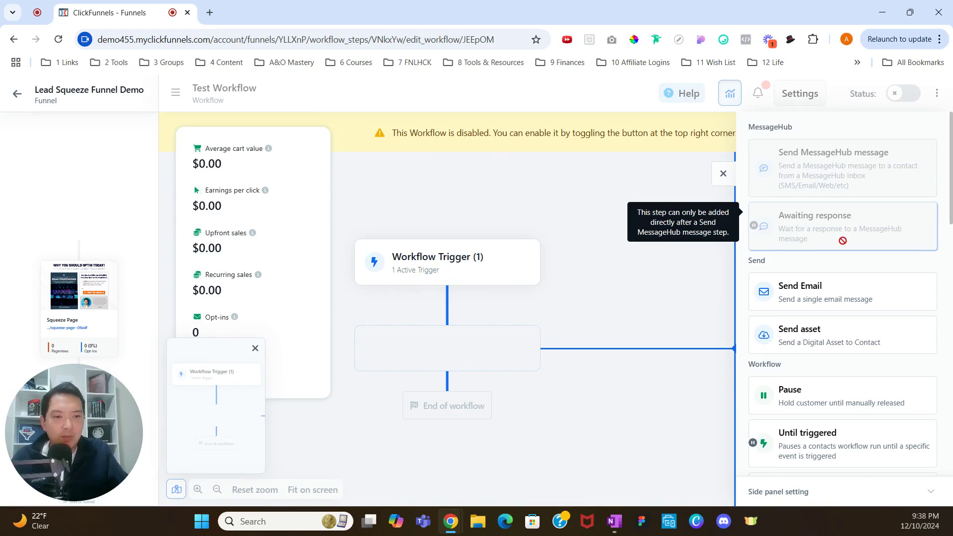
scroll(842, 240, "down", 1)
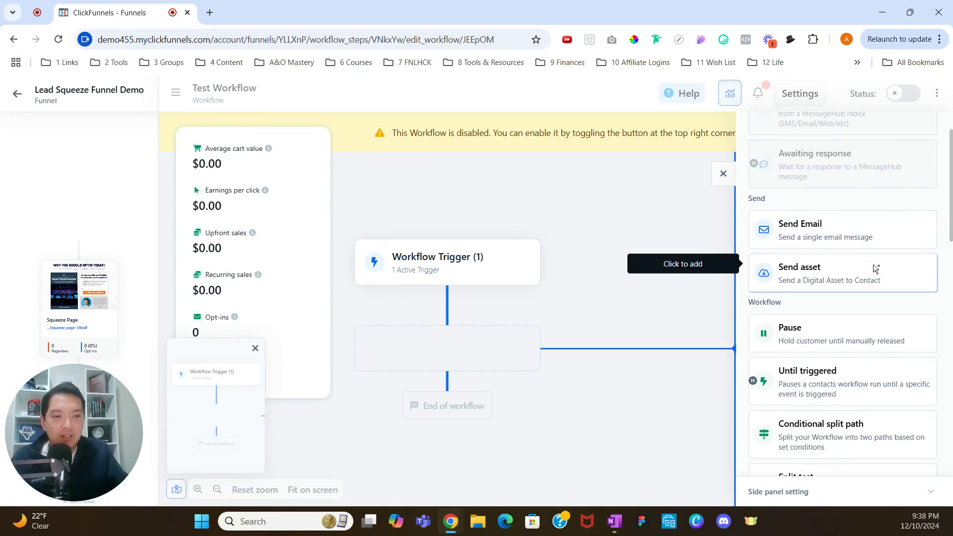
scroll(876, 268, "down", 1)
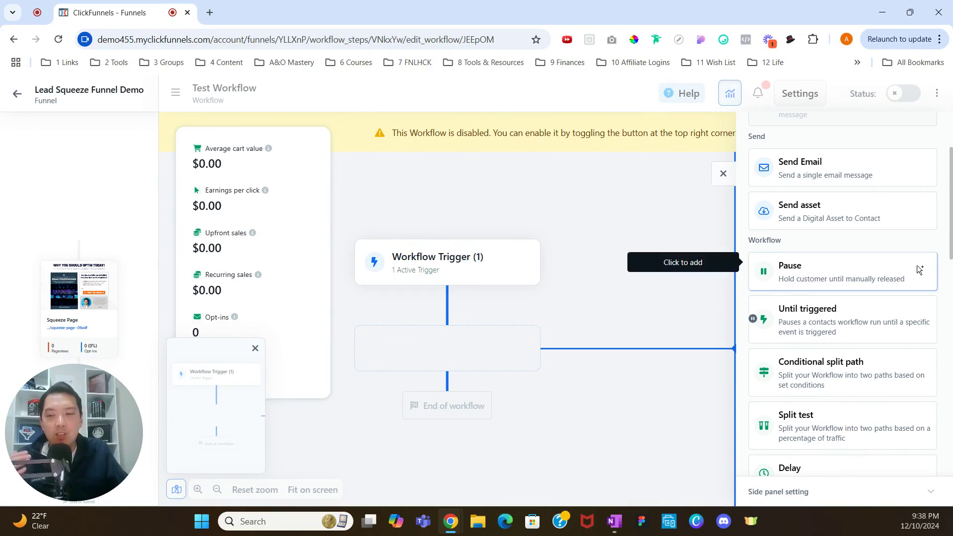
scroll(914, 267, "down", 1)
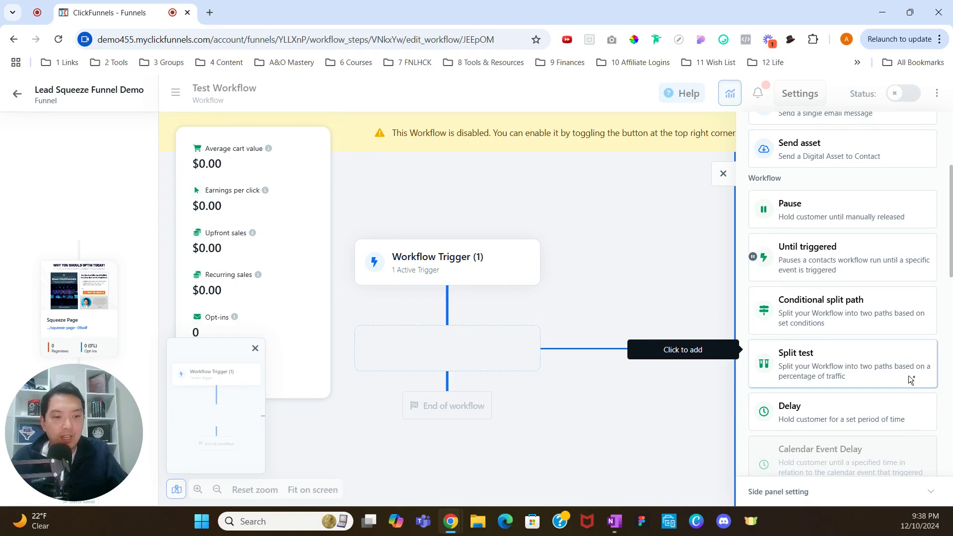
scroll(910, 367, "down", 1)
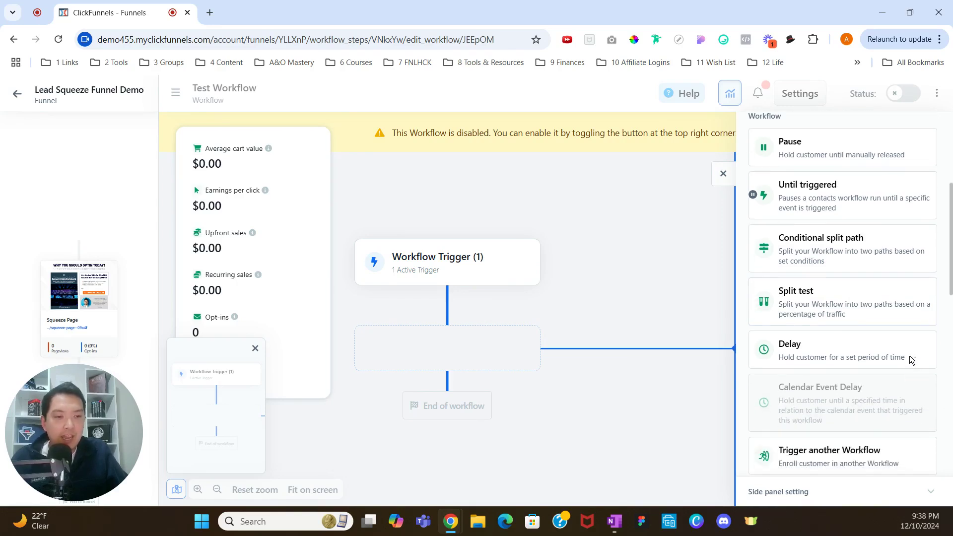
scroll(916, 360, "down", 1)
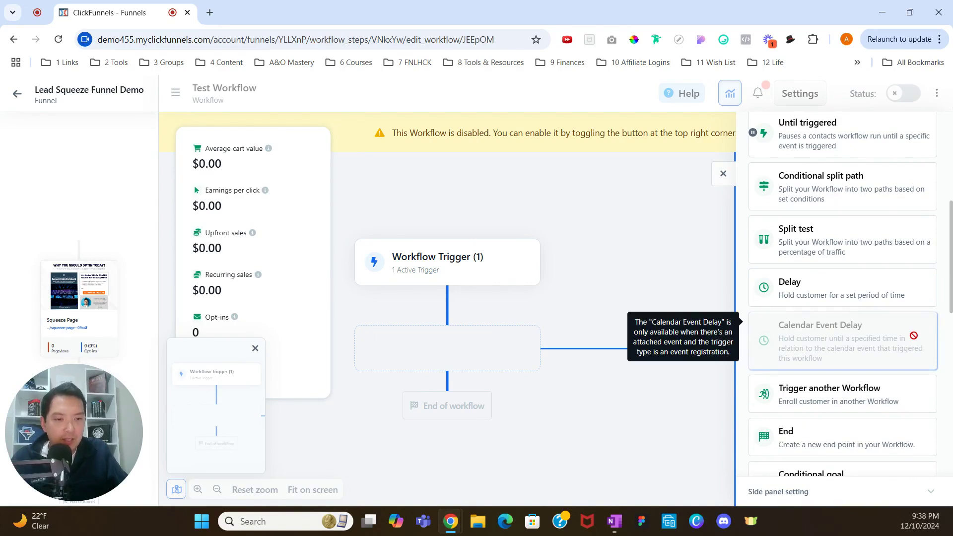
scroll(914, 336, "down", 1)
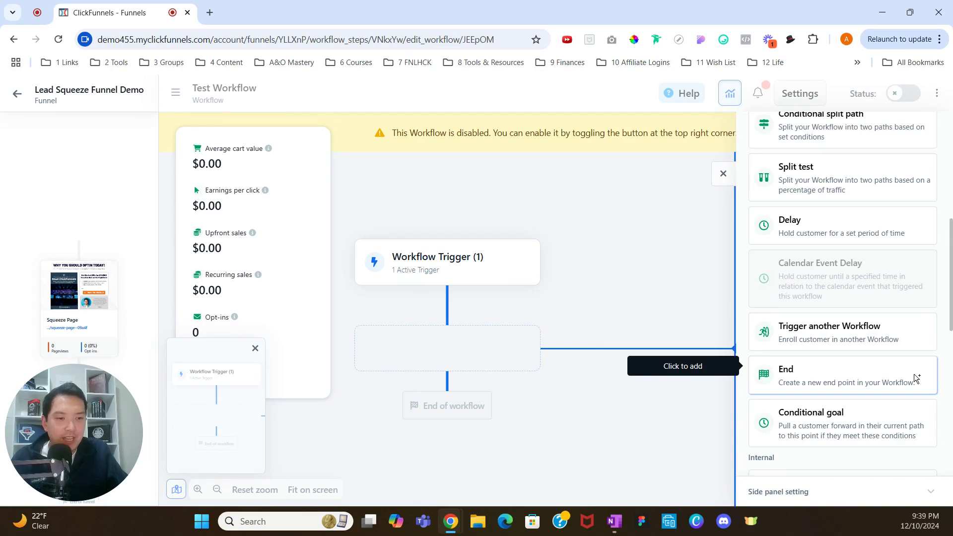
scroll(916, 377, "down", 1)
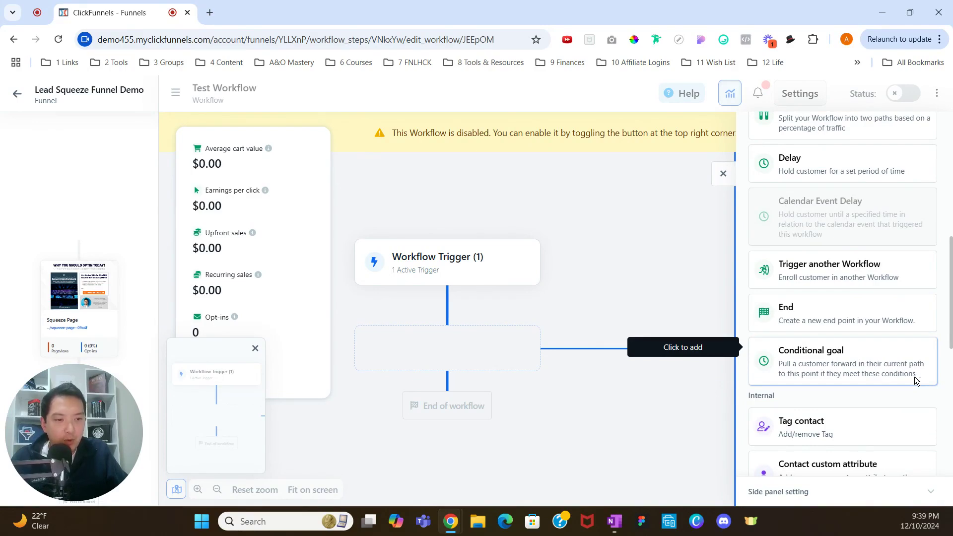
Drag Tag contact from the Internal section onto the empty slot below the trigger
scroll(915, 378, "down", 3)
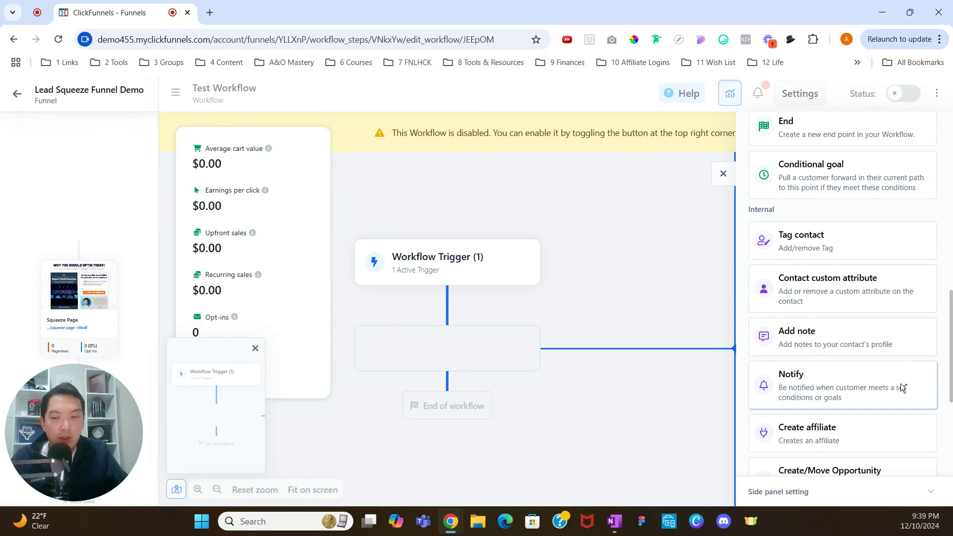
scroll(903, 384, "down", 1)
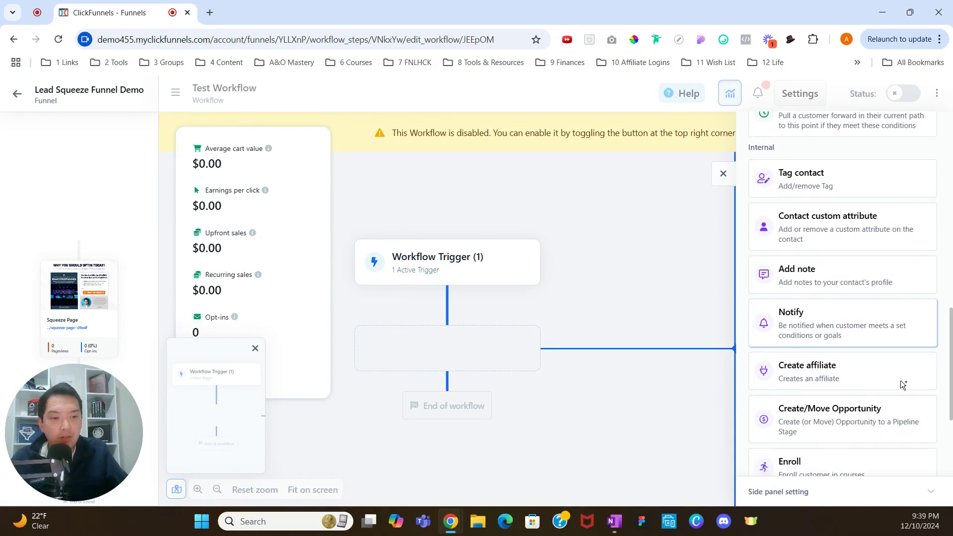
scroll(903, 366, "down", 1)
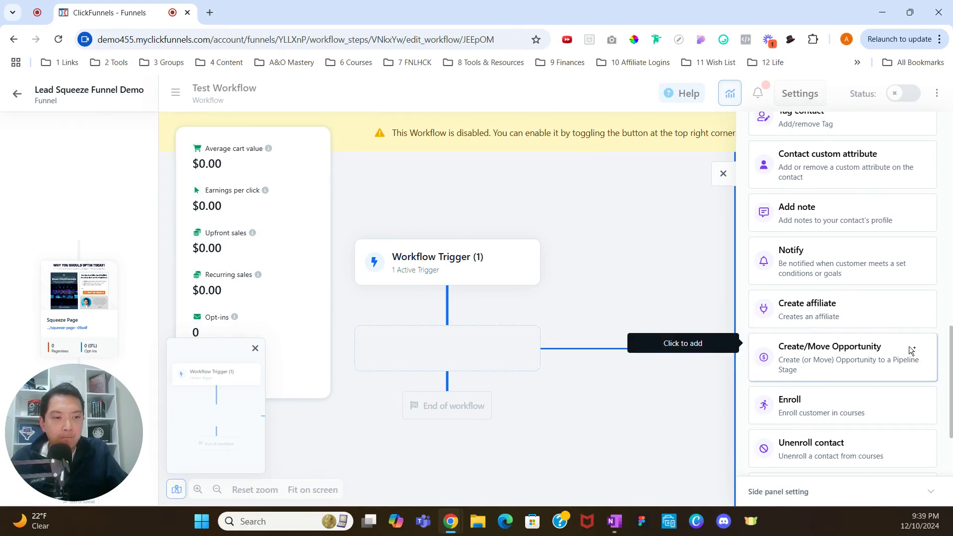
scroll(913, 350, "down", 1)
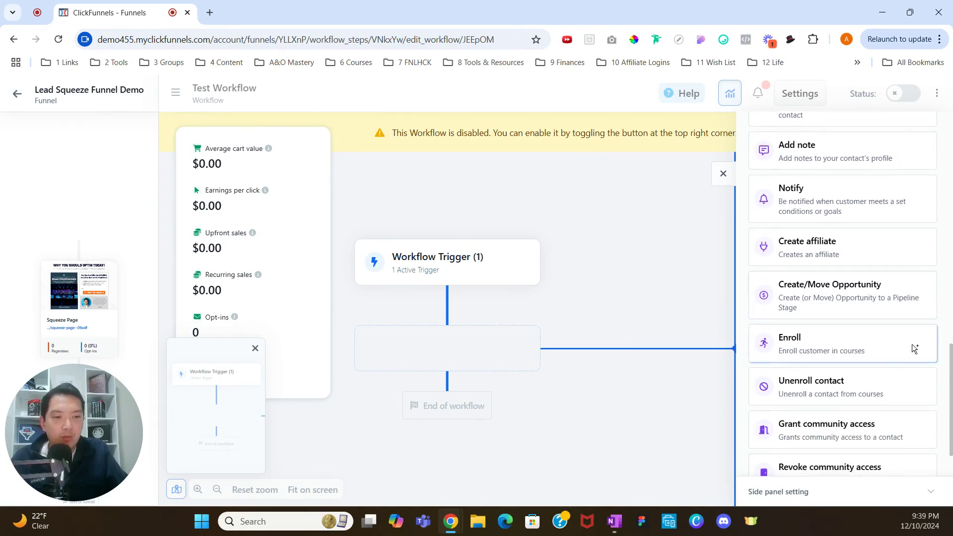
scroll(912, 344, "down", 1)
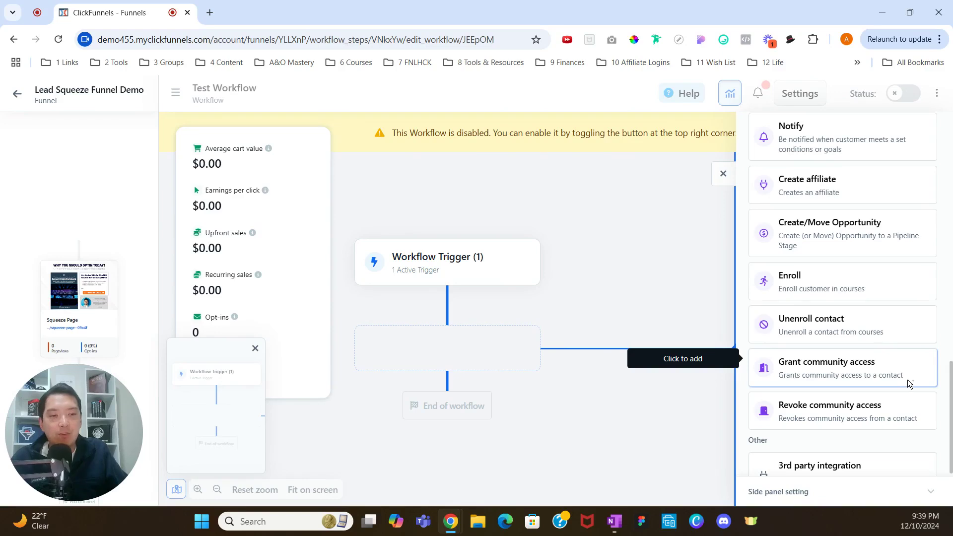
scroll(911, 382, "down", 1)
scroll(918, 352, "down", 1)
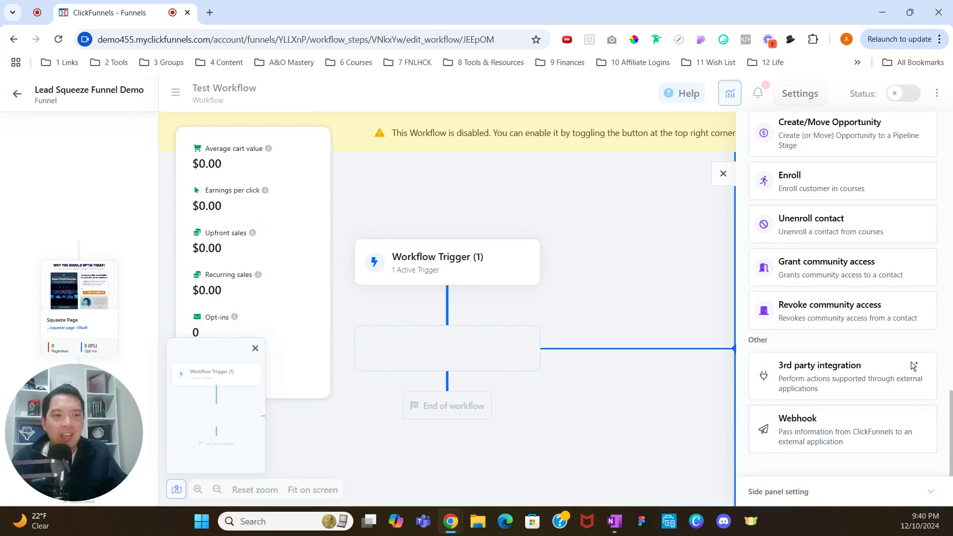
scroll(909, 413, "up", 8)
scroll(909, 369, "up", 3)
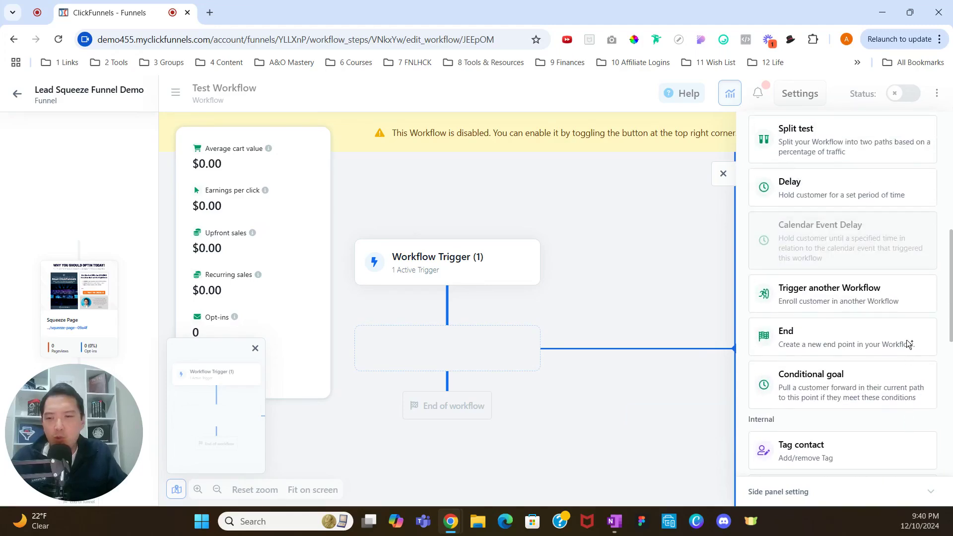
scroll(907, 340, "up", 6)
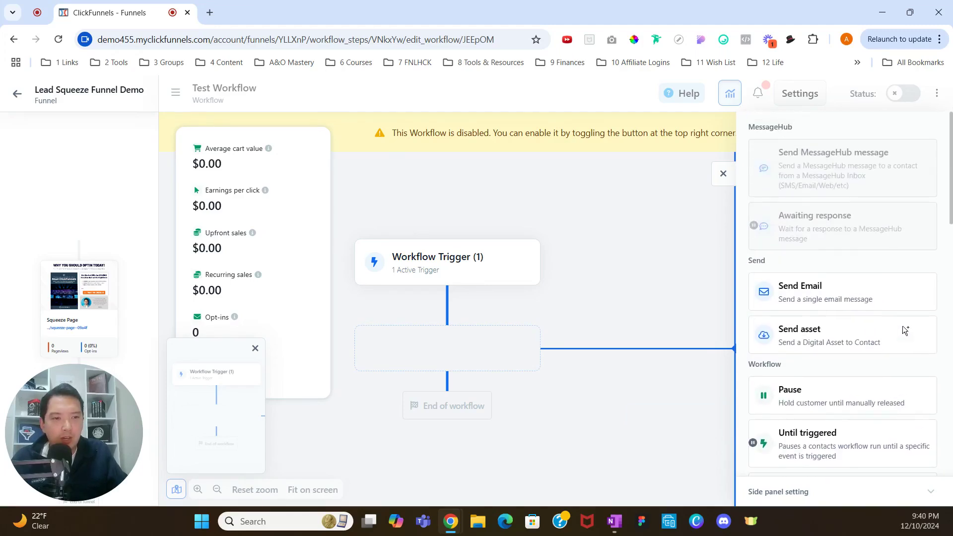
scroll(901, 331, "down", 5)
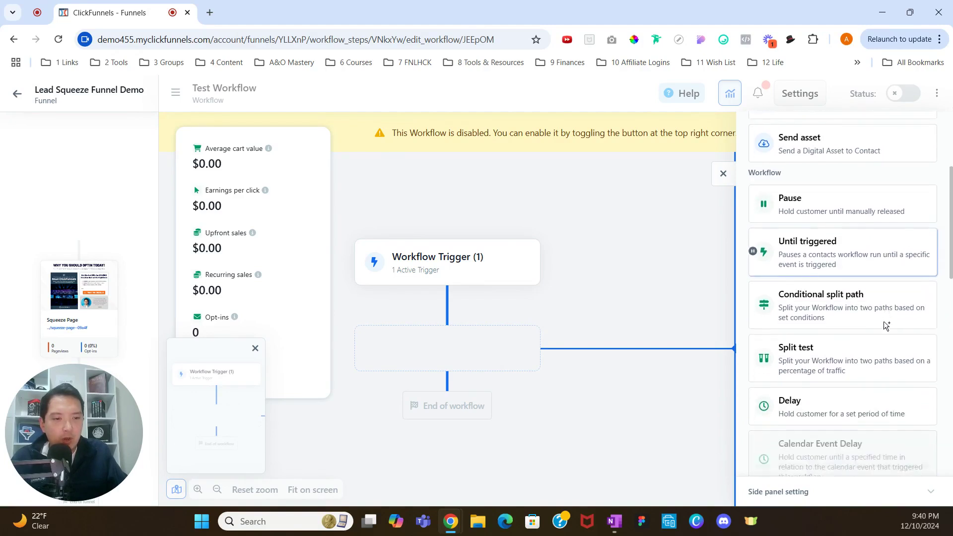
scroll(886, 327, "down", 5)
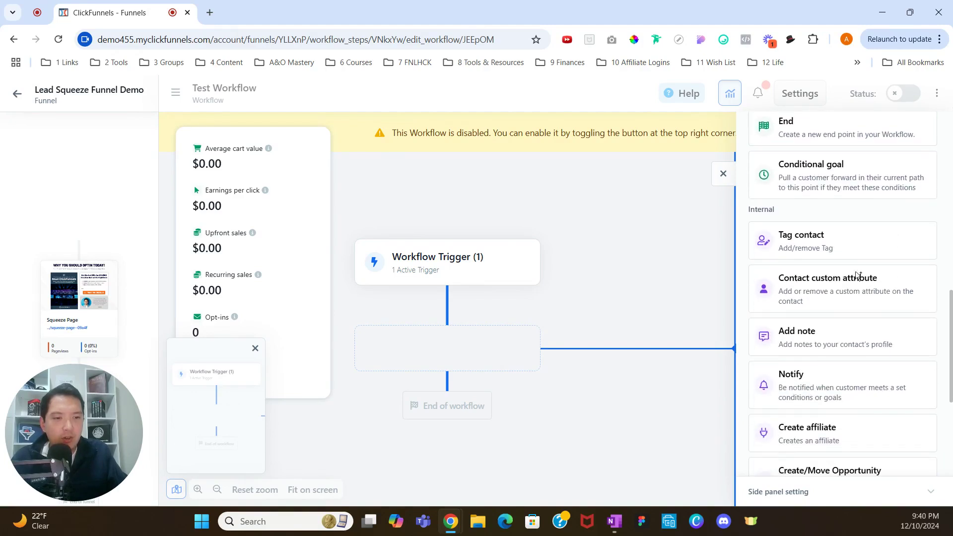
left_click_drag(806, 238, 457, 345)
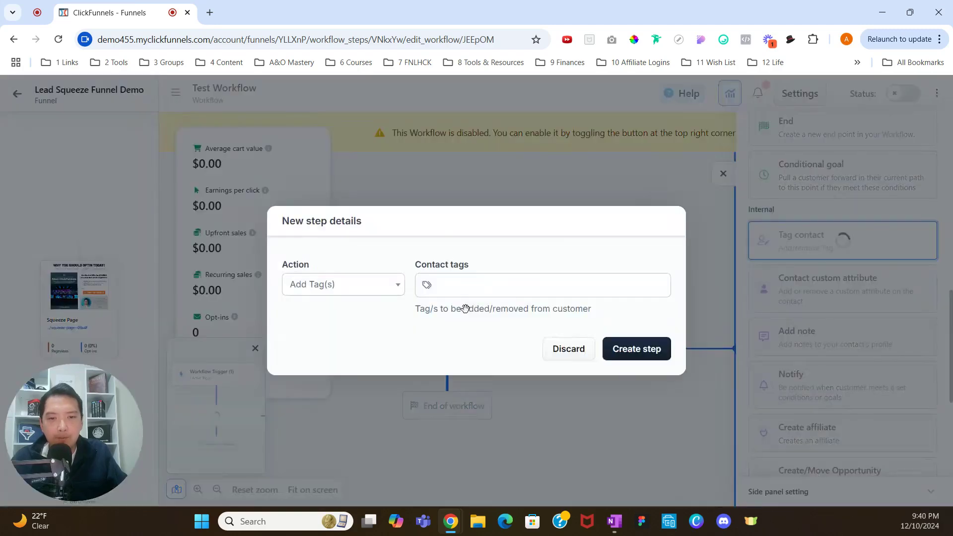
Create an Add Tag(s) step with the Funnel Hacker and new Lead Squeeze Funnel Demo tags
left_click(301, 284)
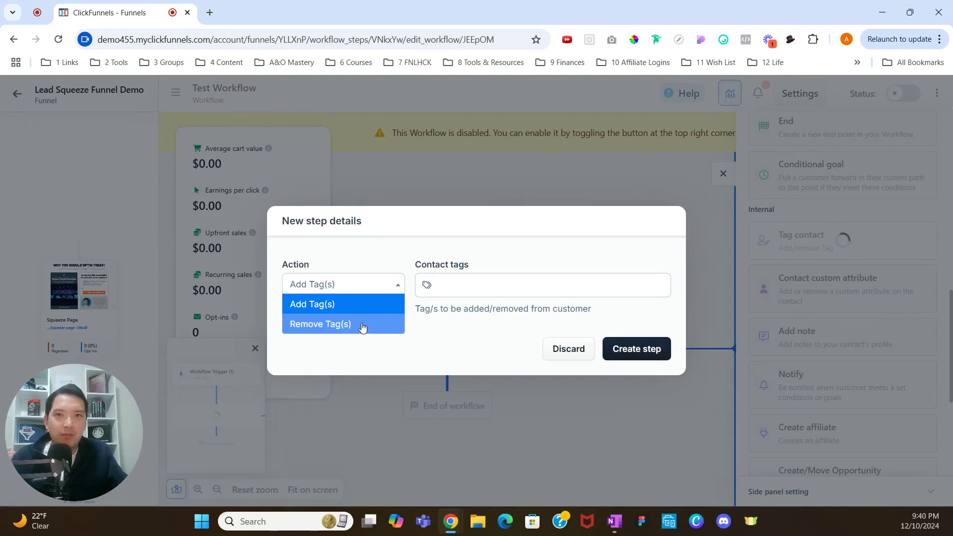
left_click(463, 289)
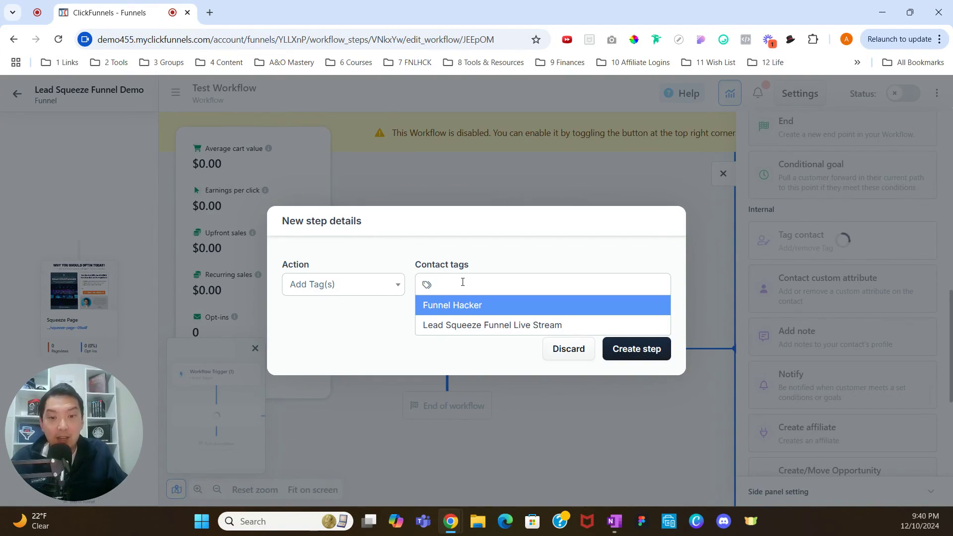
left_click(494, 308)
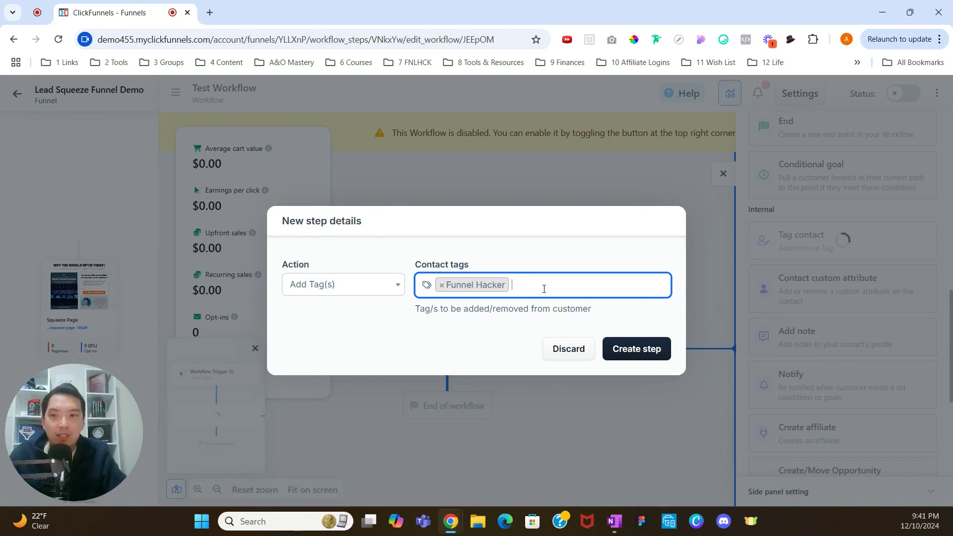
type("Lead Sq")
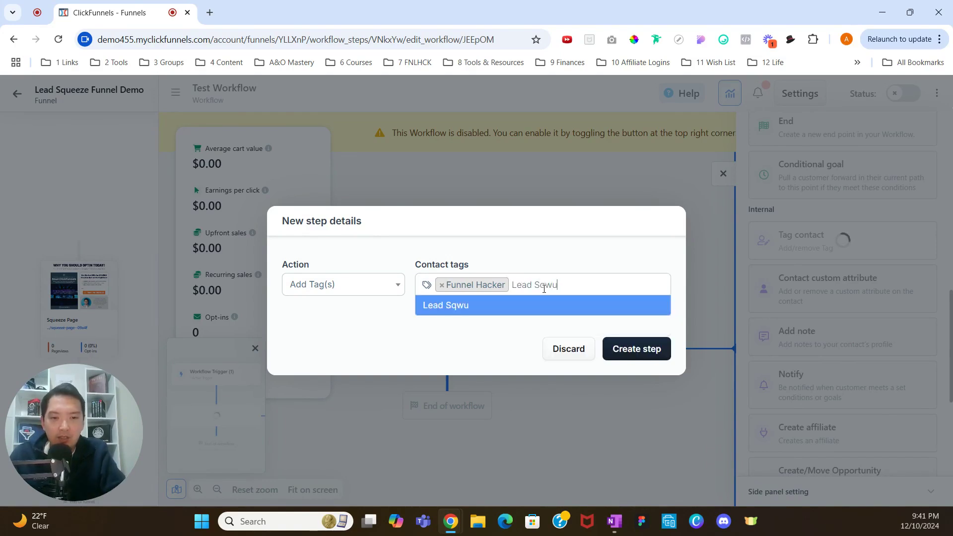
type("ueeze ")
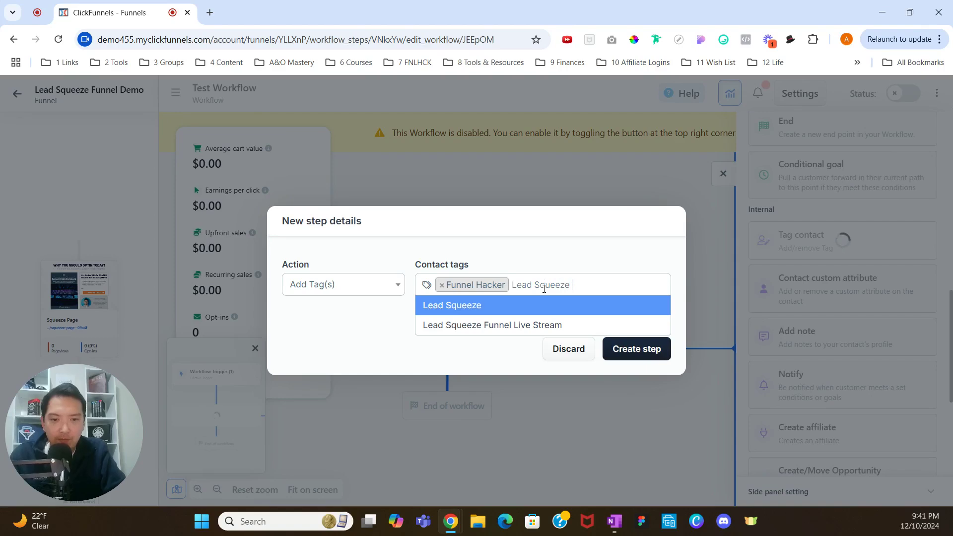
type("Funnel Demo")
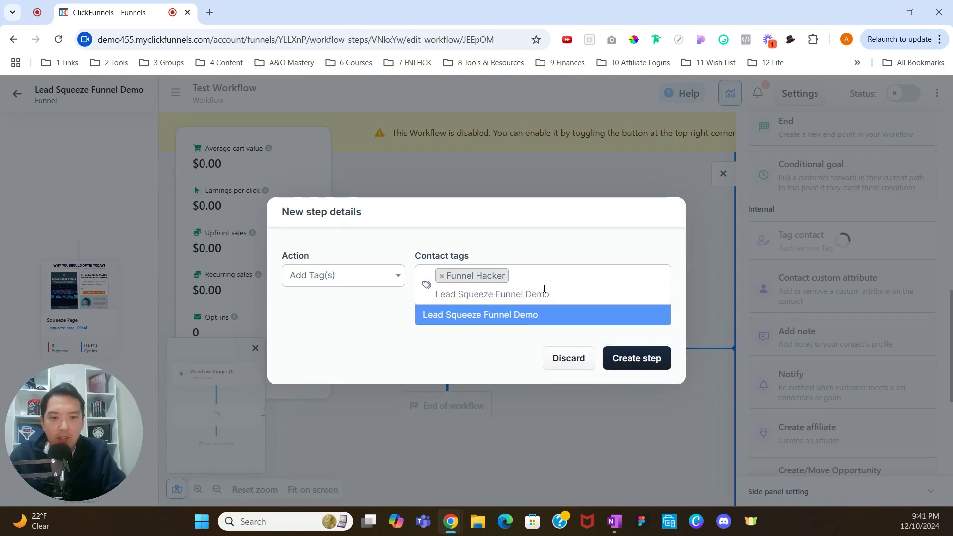
key("Return")
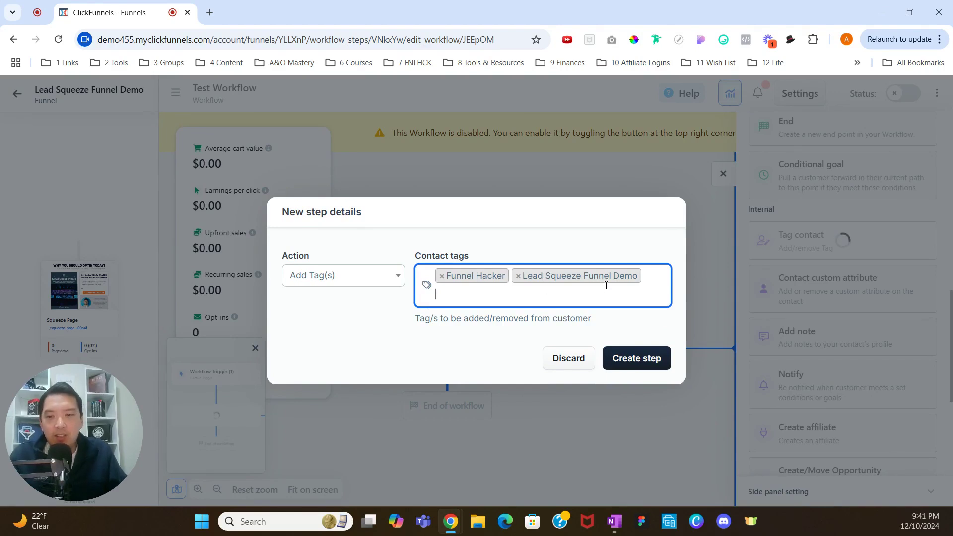
left_click(656, 358)
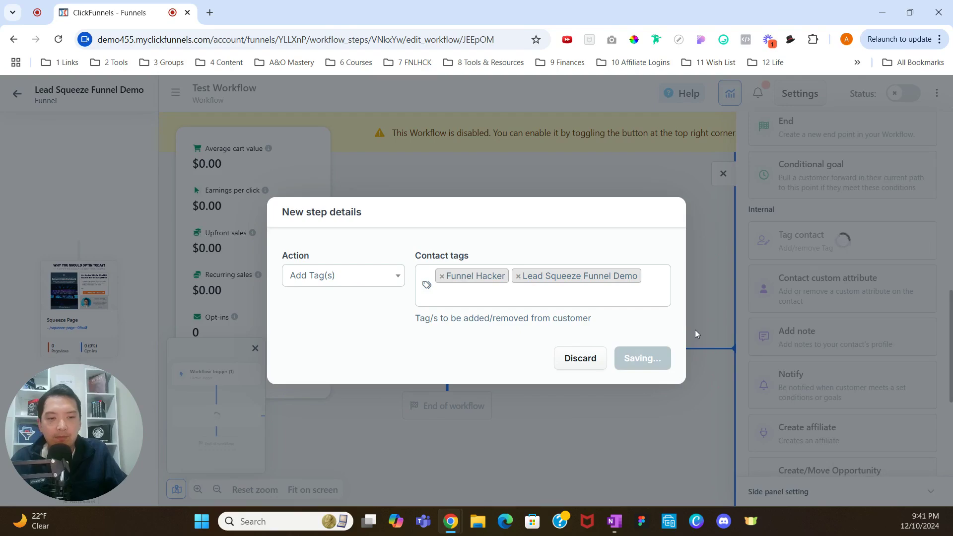
scroll(727, 318, "down", 1)
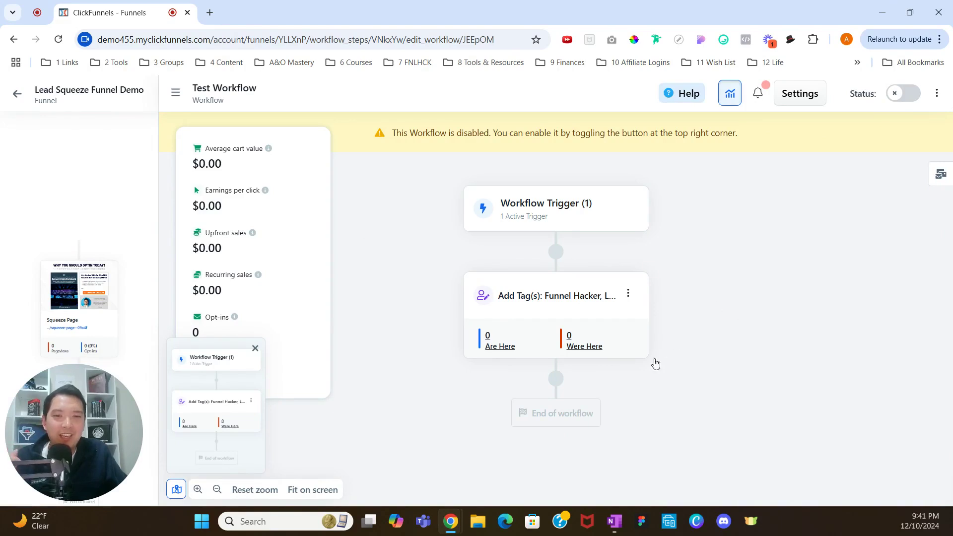
Add a Notify step naming the contact's first and last name, sent by email and notification
left_click(556, 379)
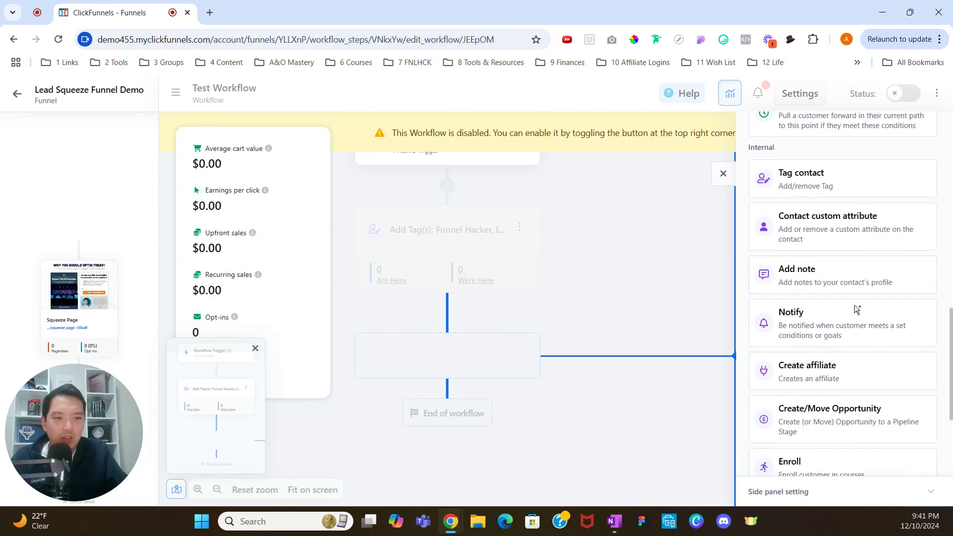
left_click_drag(858, 311, 455, 372)
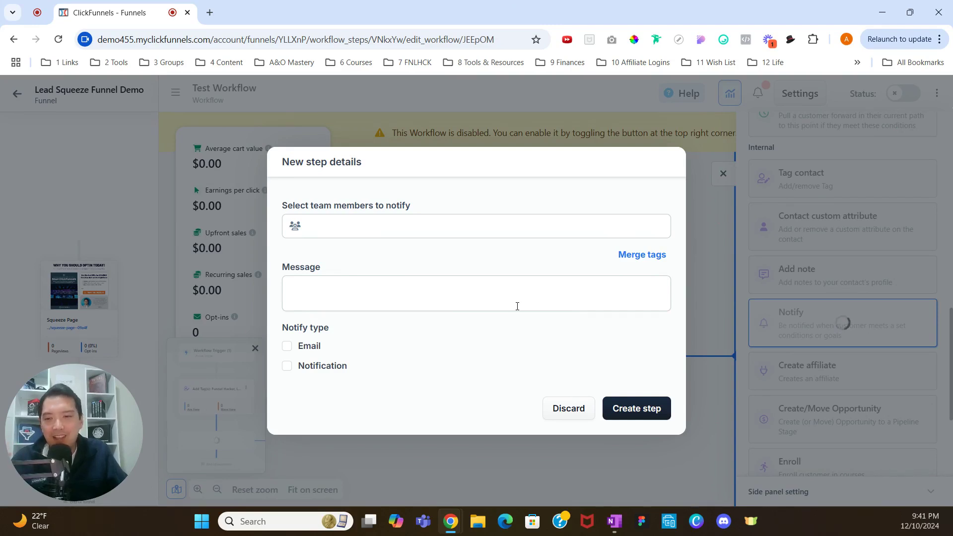
left_click(435, 303)
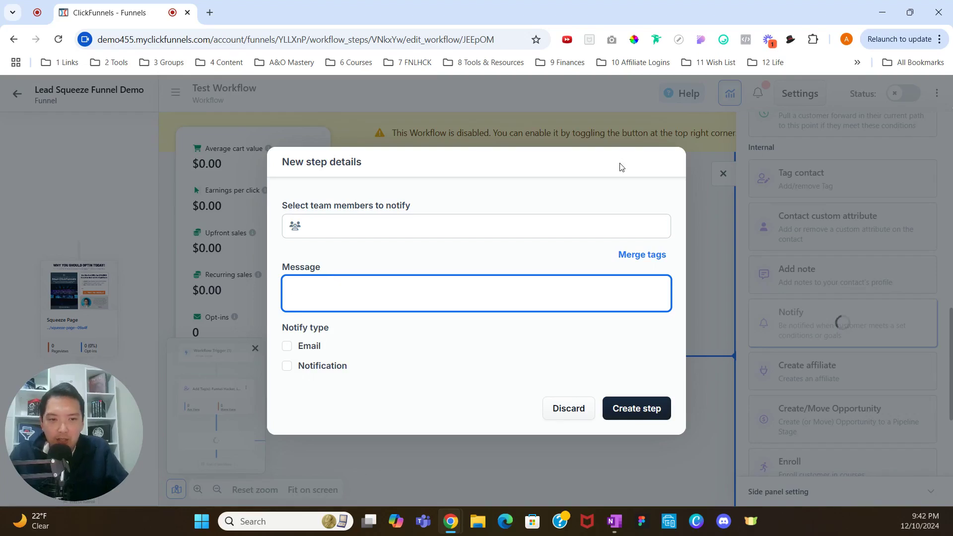
left_click(644, 254)
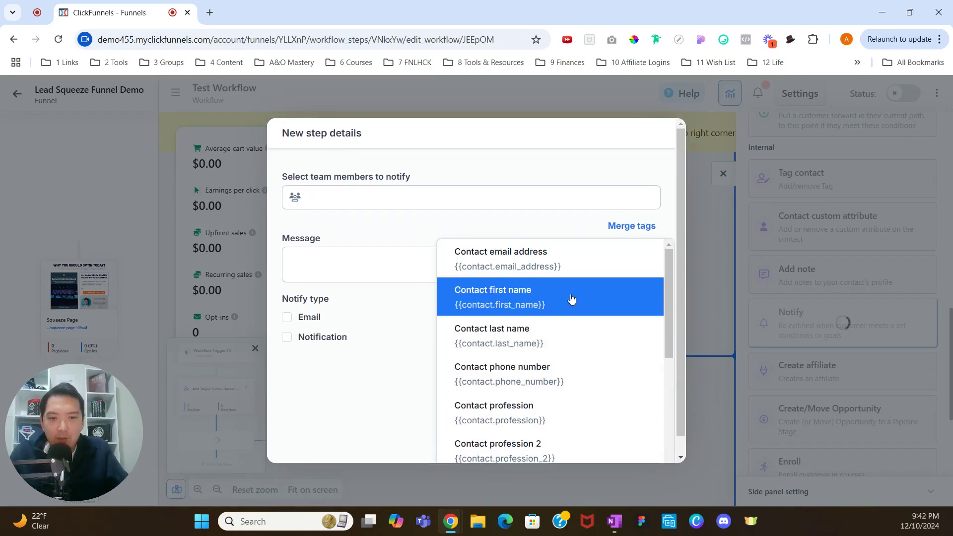
left_click(572, 299)
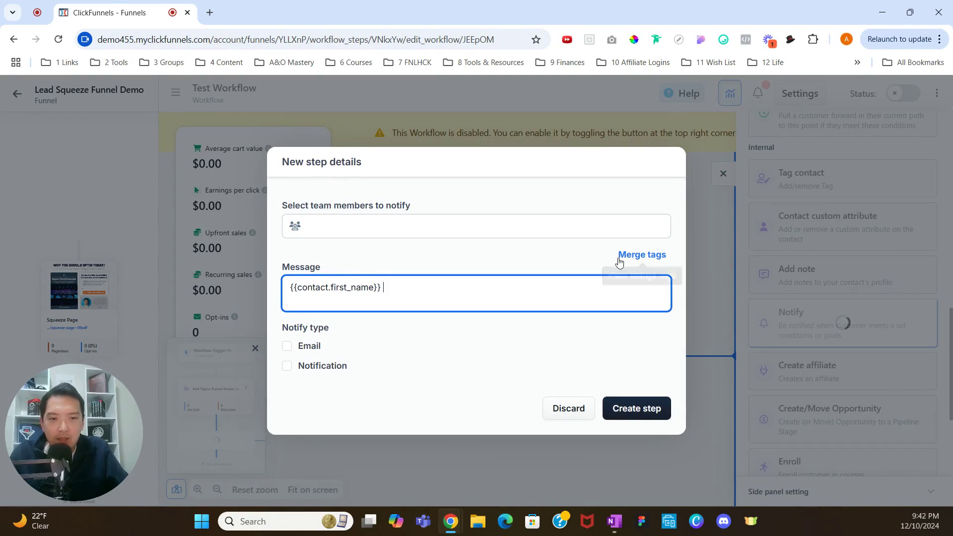
left_click(629, 248)
left_click(548, 343)
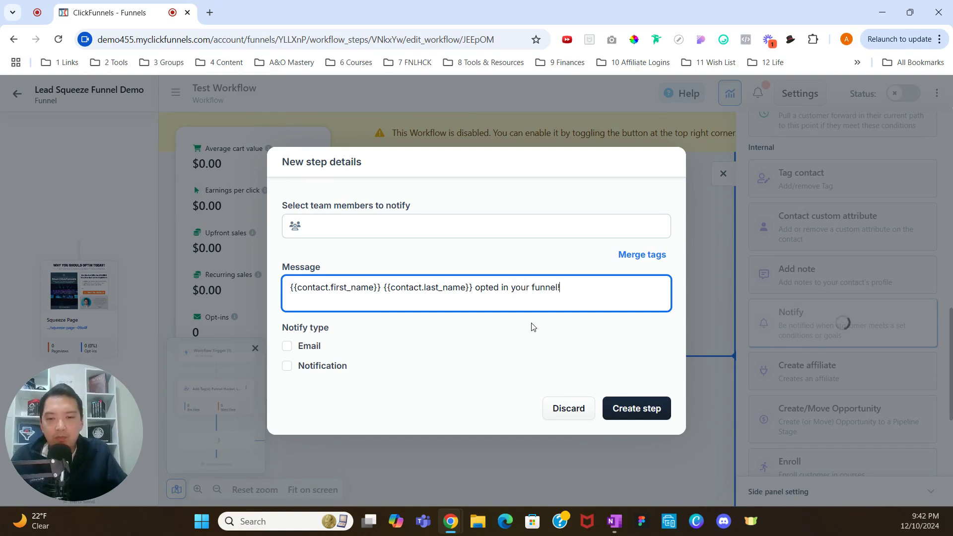
left_click(286, 349)
left_click(287, 367)
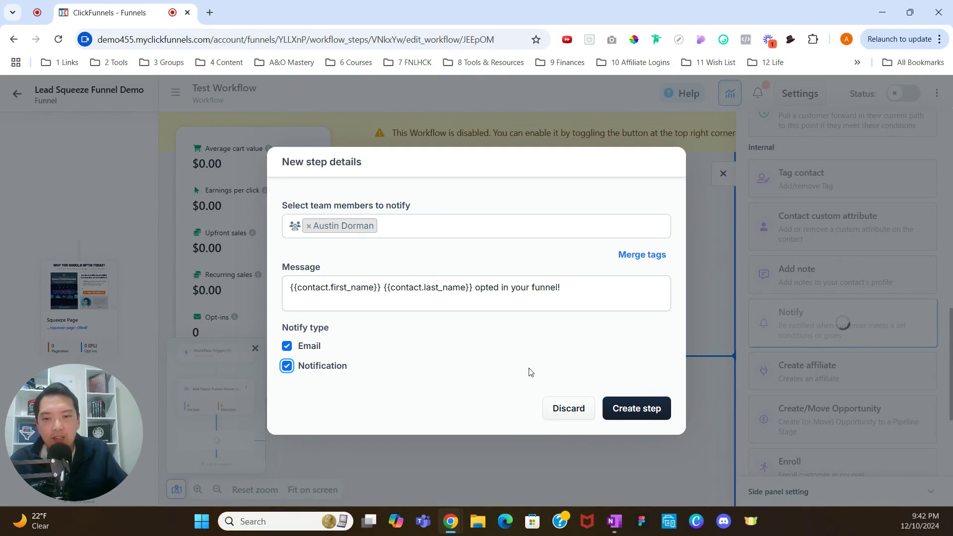
left_click(640, 408)
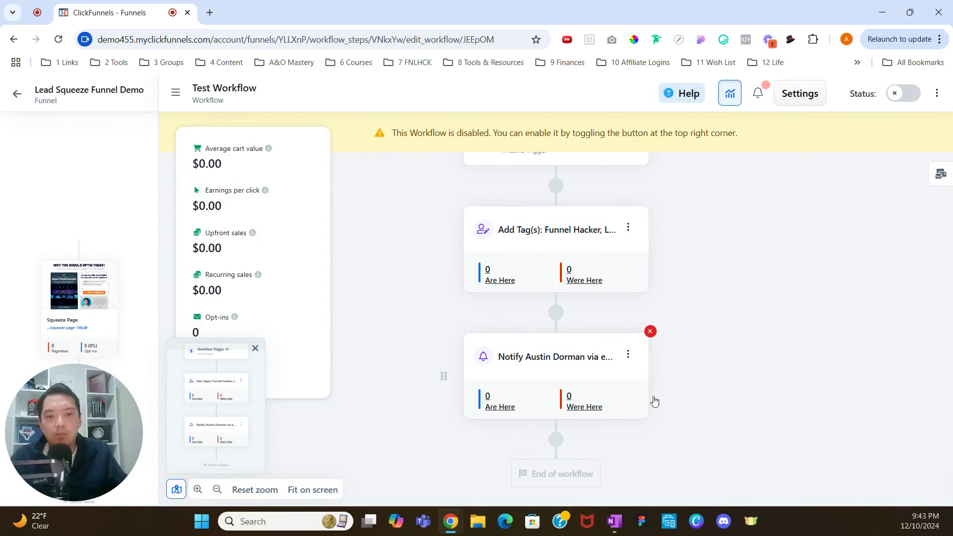
Drag a Send Email step into the slot after the Notify step
scroll(688, 379, "down", 1)
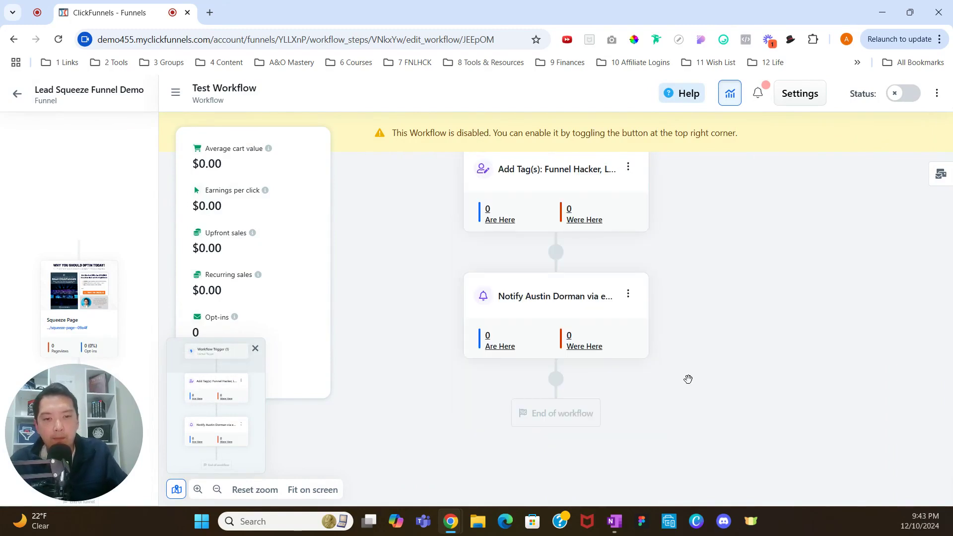
left_click(556, 379)
scroll(799, 357, "down", 3)
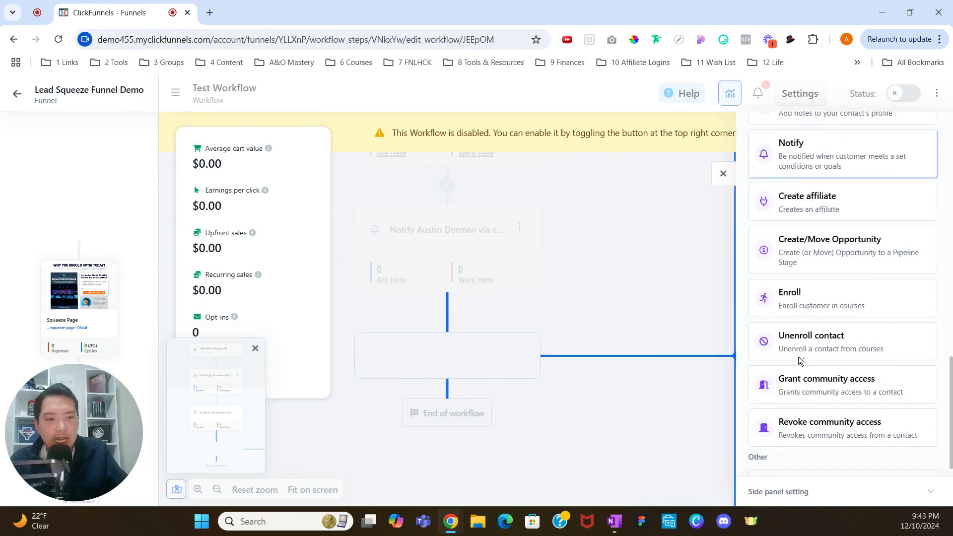
scroll(810, 358, "down", 2)
scroll(828, 353, "up", 7)
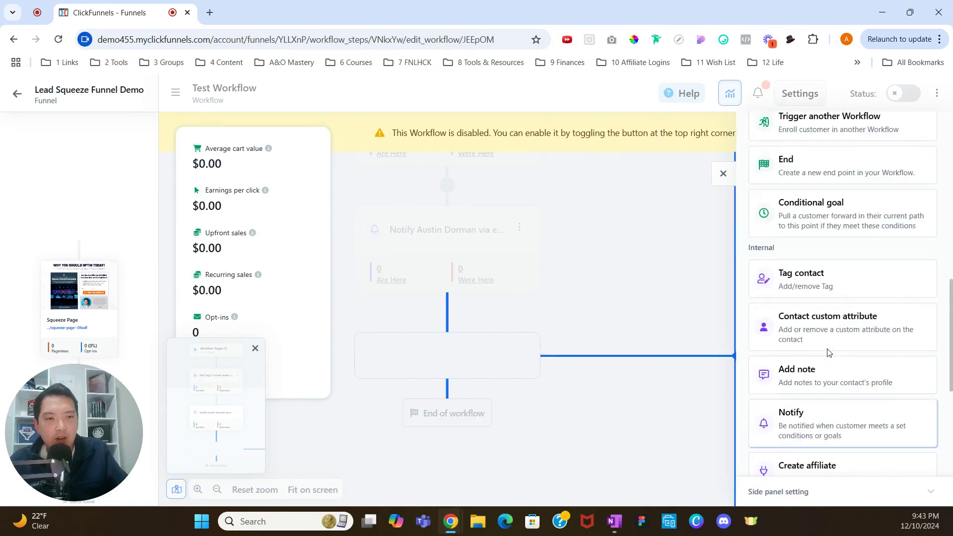
scroll(828, 353, "up", 10)
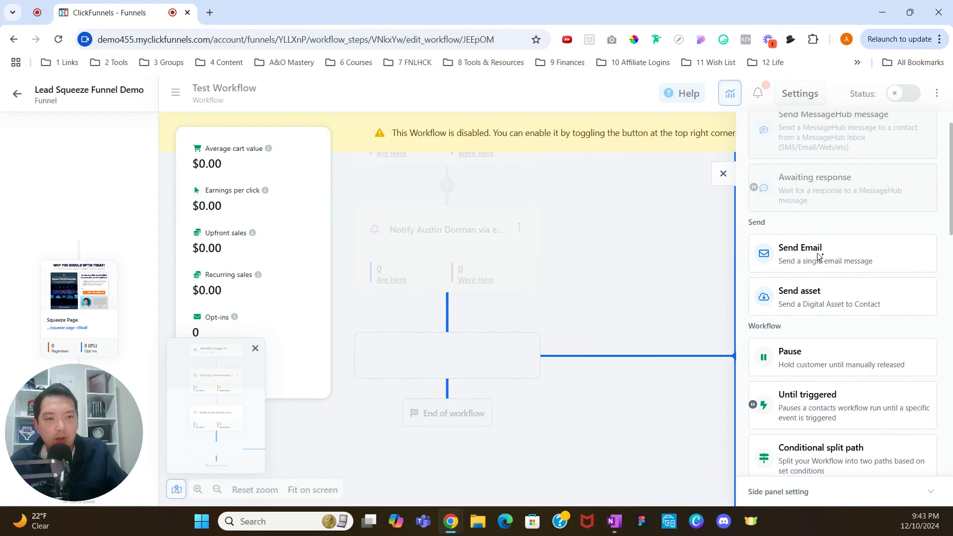
left_click_drag(818, 260, 452, 370)
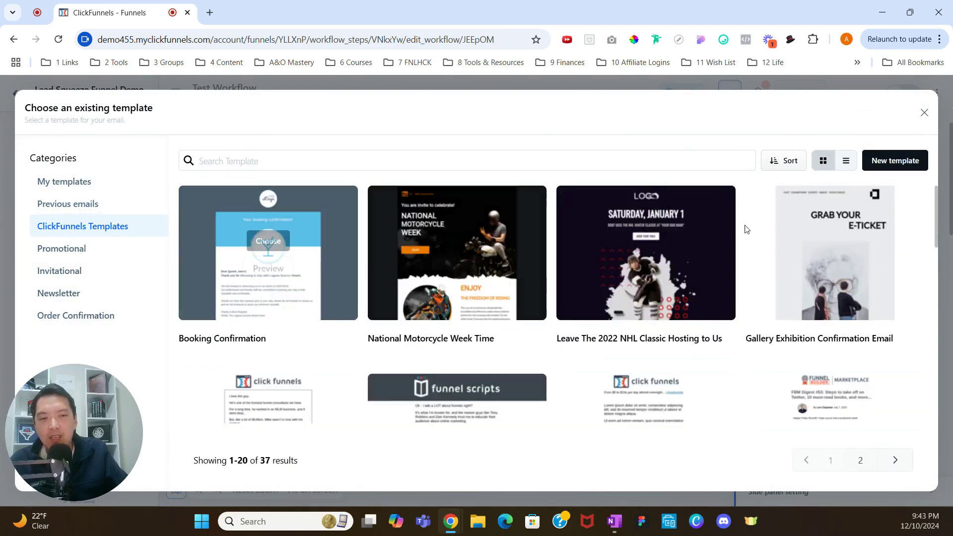
Create a new 'Thank You!' email with subject 'Thank You For Opting In!' from the Demo sender
left_click(907, 163)
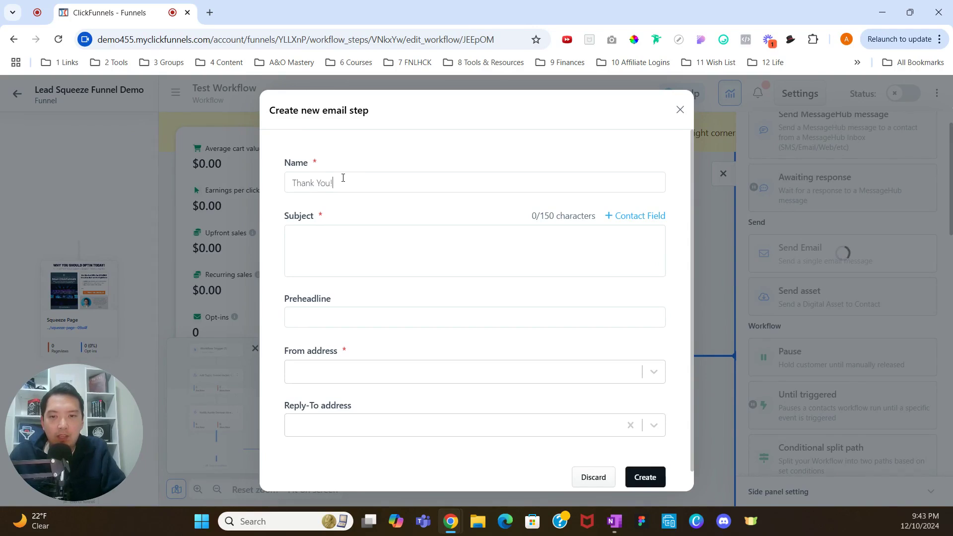
key("Tab")
key("Tab")
type("Thank Yo")
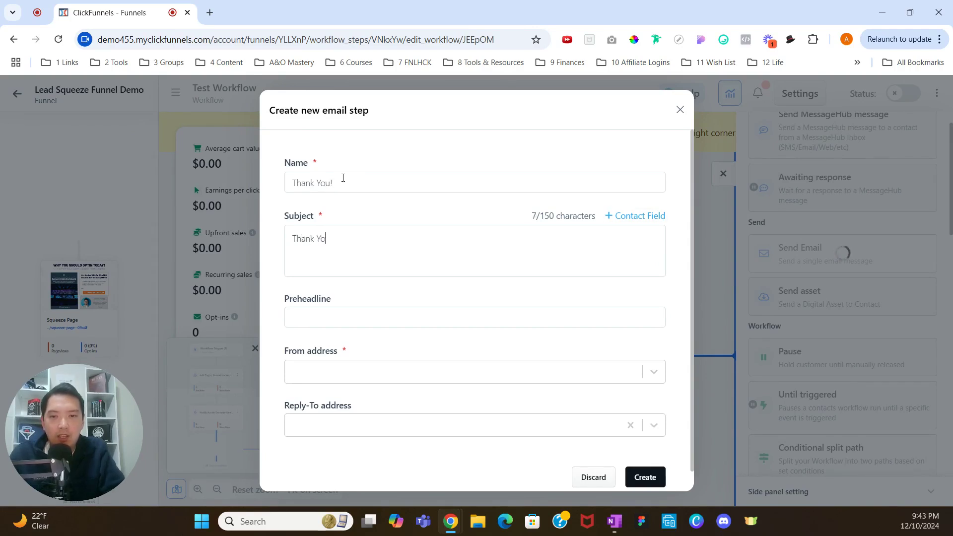
type("u For Opting In!")
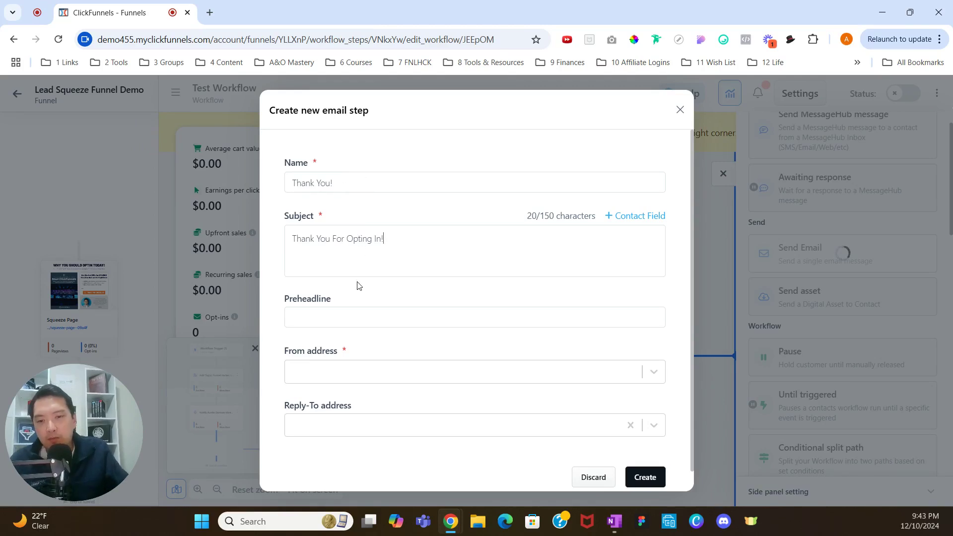
left_click(411, 376)
left_click(426, 404)
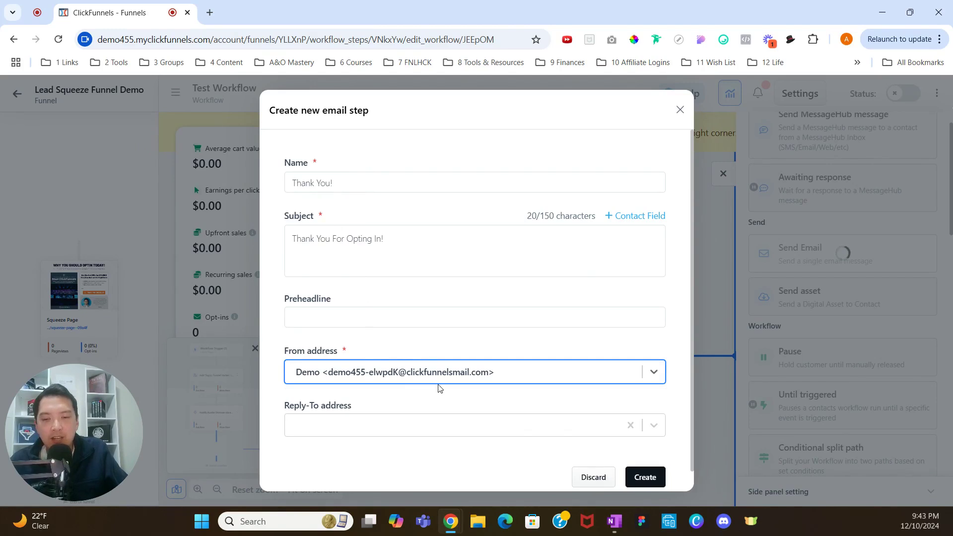
key("Tab")
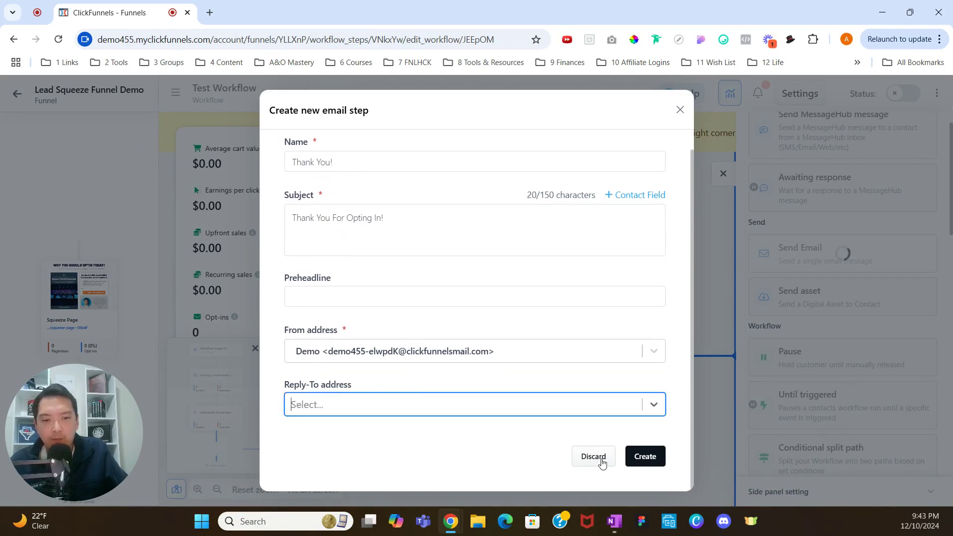
left_click(661, 457)
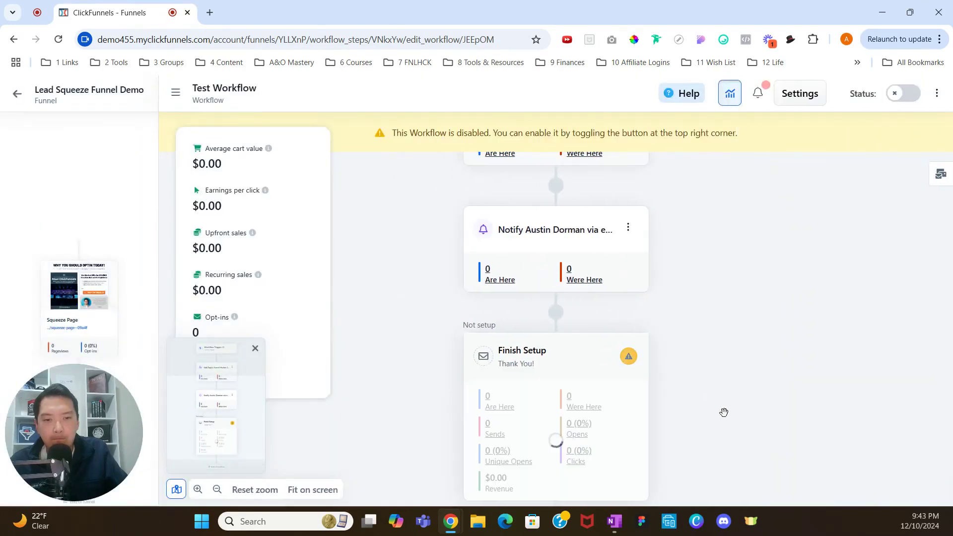
Drag a Delay step into the empty slot after the Thank You! email
scroll(717, 411, "down", 3)
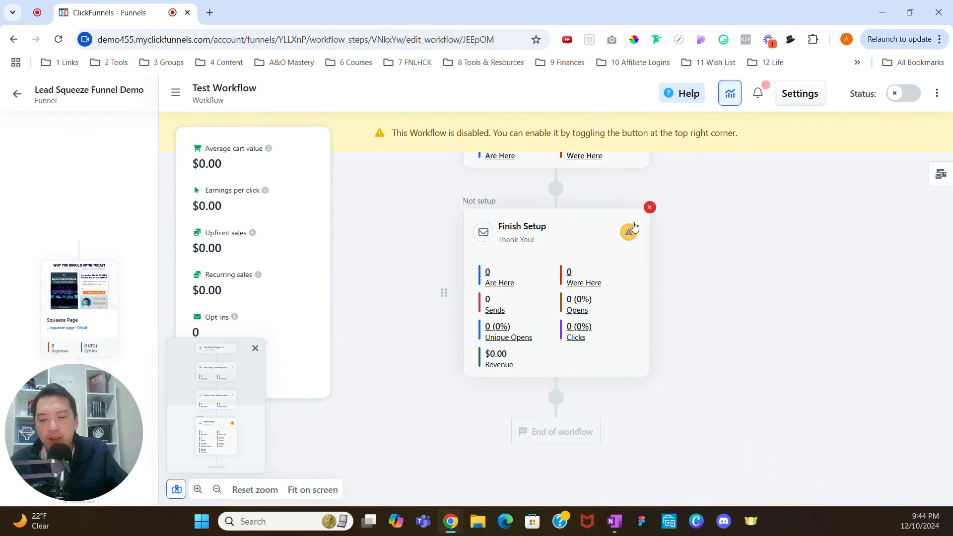
left_click(556, 400)
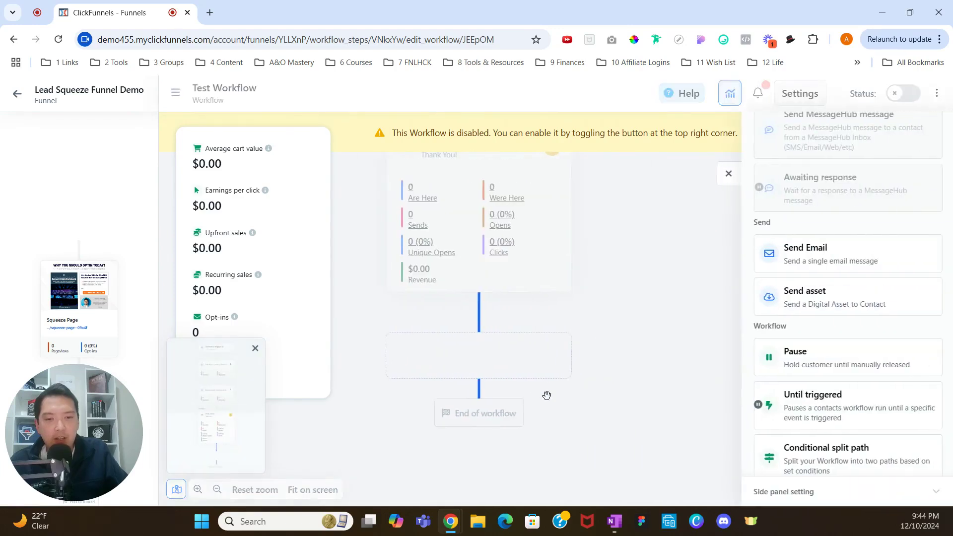
scroll(809, 270, "down", 8)
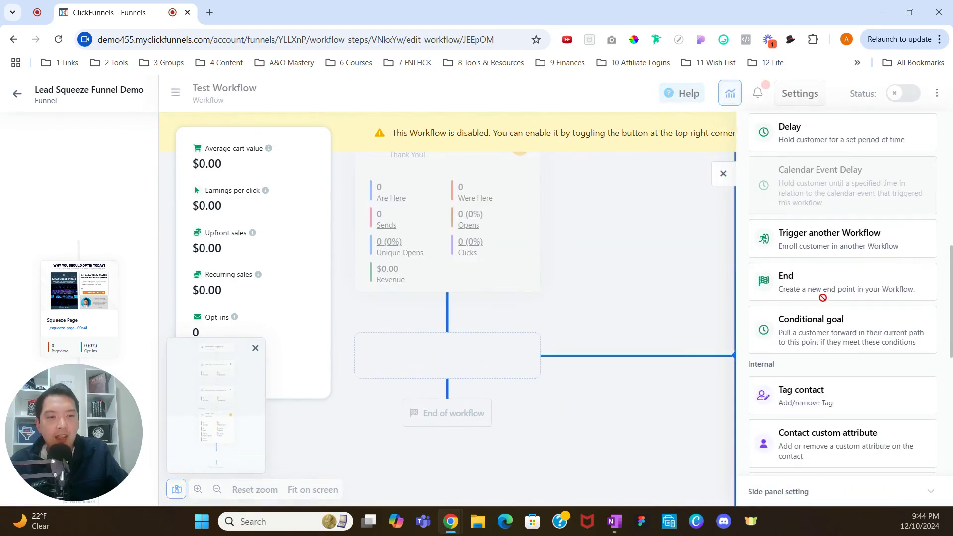
scroll(826, 313, "down", 6)
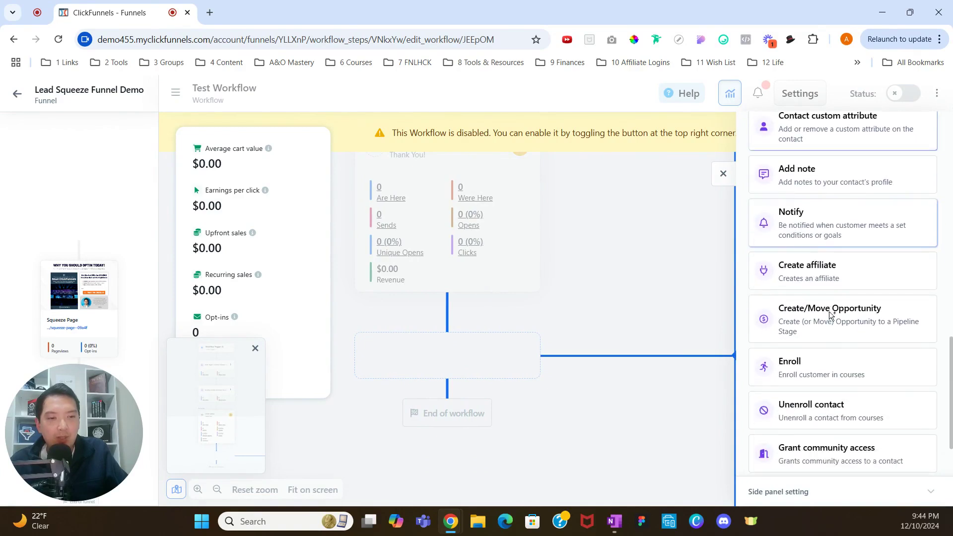
scroll(828, 328, "down", 1)
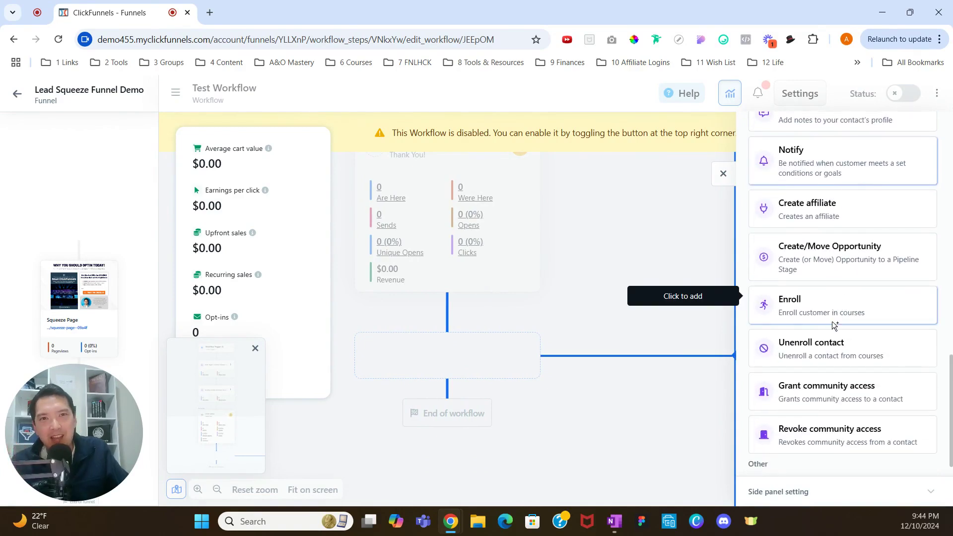
scroll(835, 278, "down", 2)
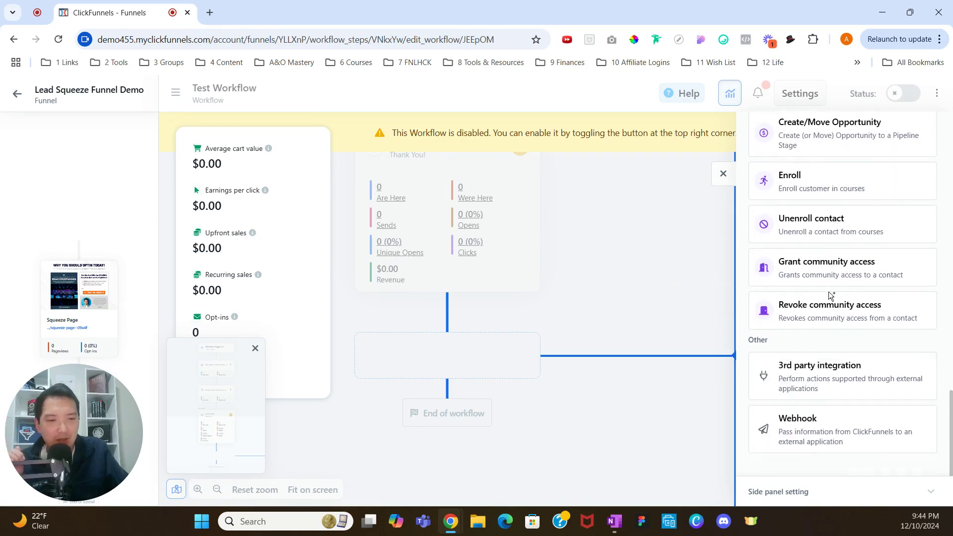
scroll(844, 273, "up", 9)
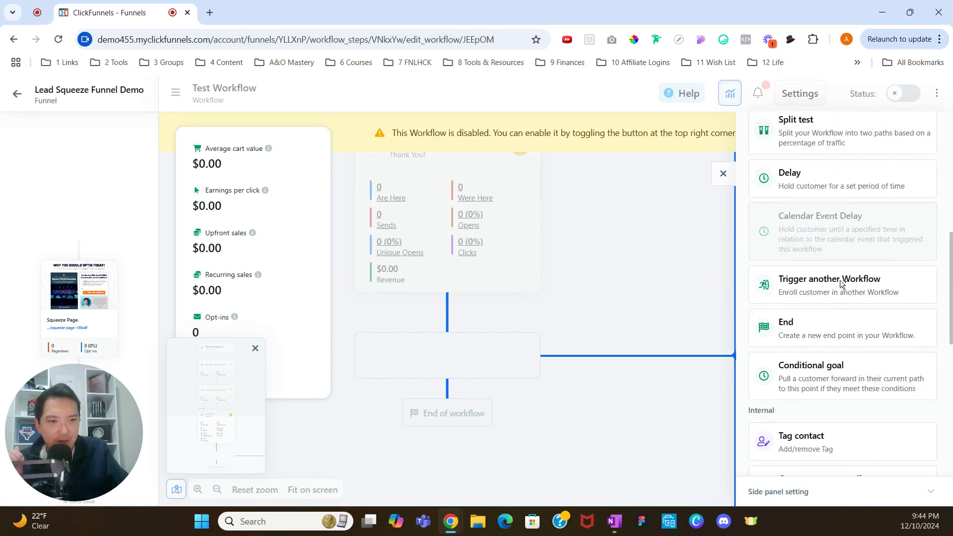
left_click_drag(842, 194, 470, 371)
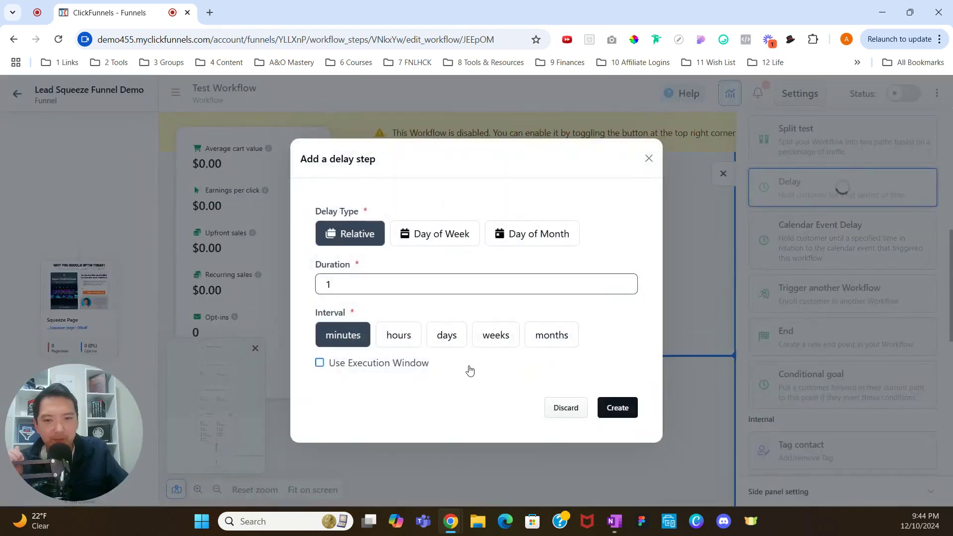
Create a relative delay of 1 day
left_click(445, 336)
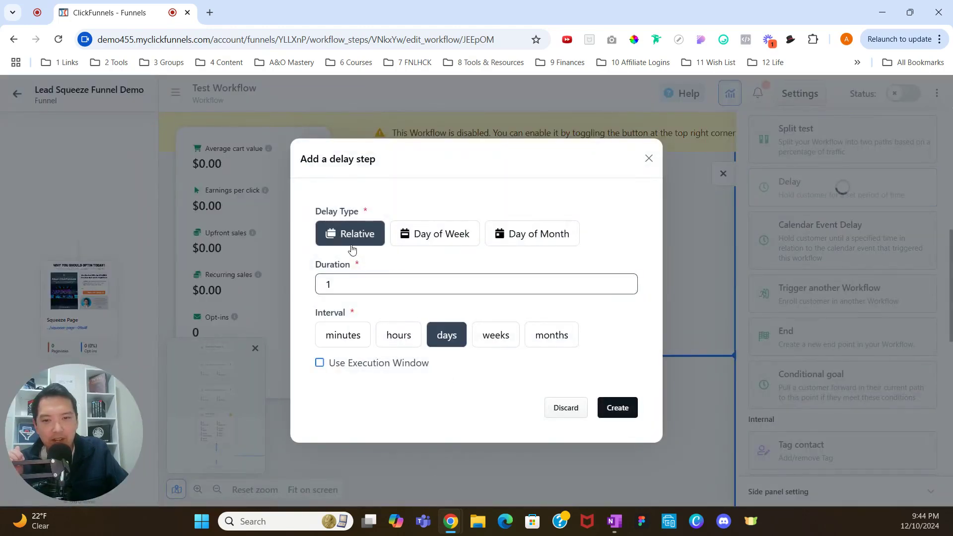
left_click(621, 416)
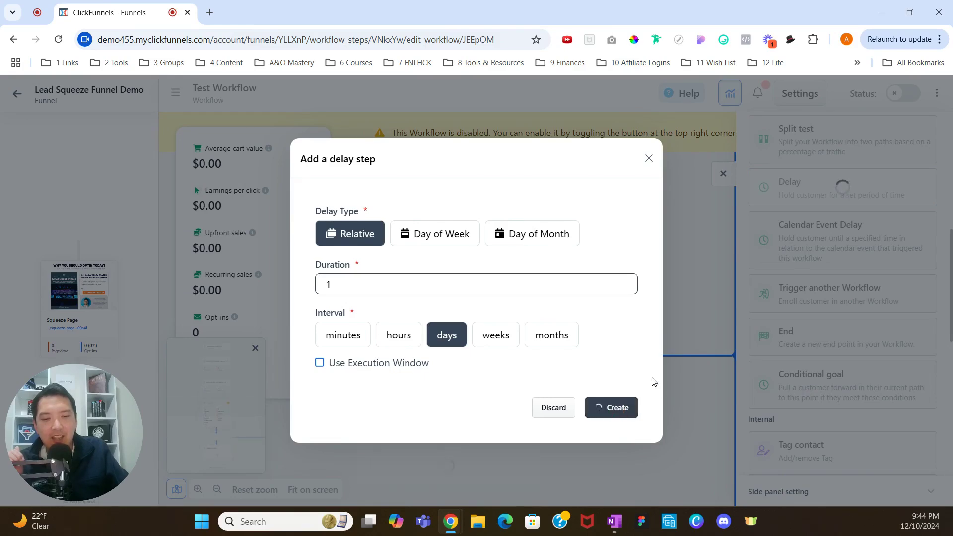
scroll(713, 309, "up", 7)
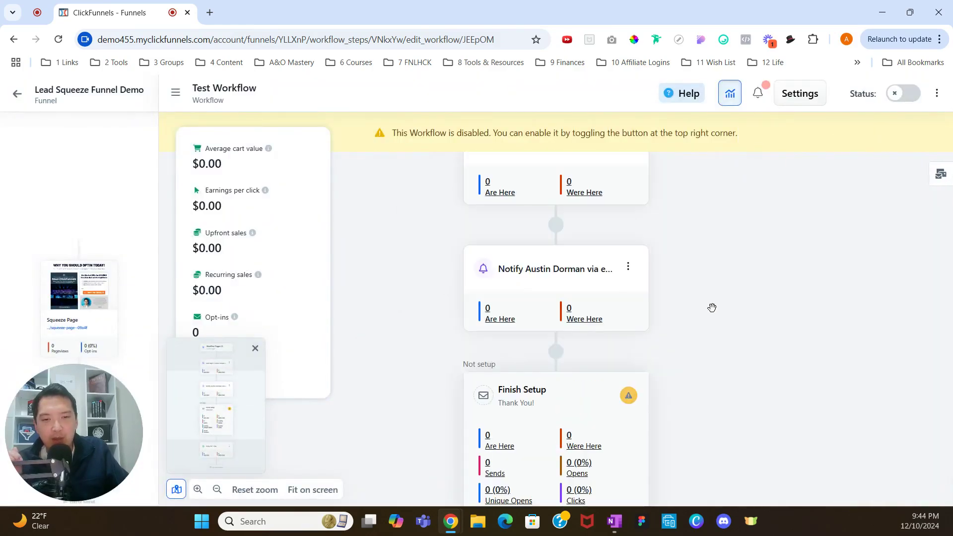
scroll(710, 304, "up", 2)
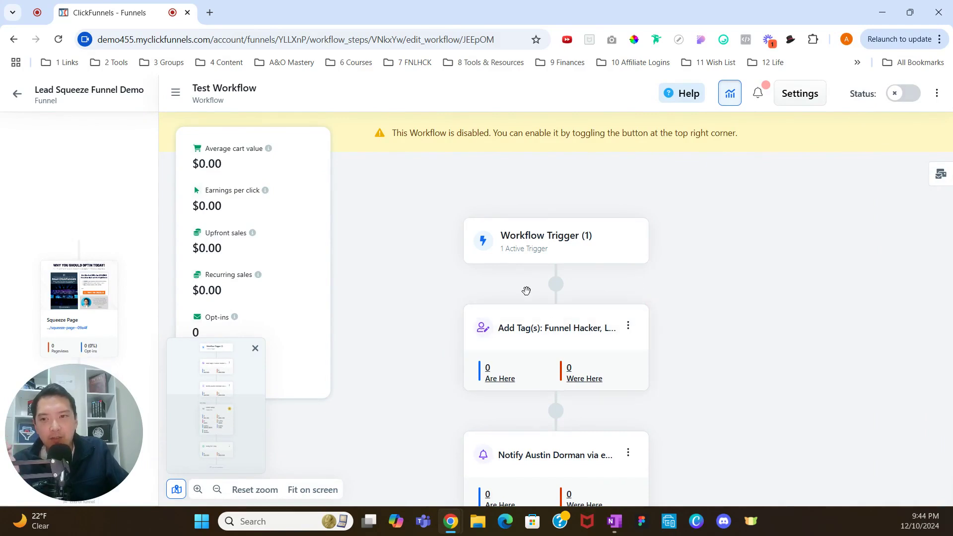
Drag a Send Email step into the slot after the 1-day delay
scroll(527, 290, "down", 6)
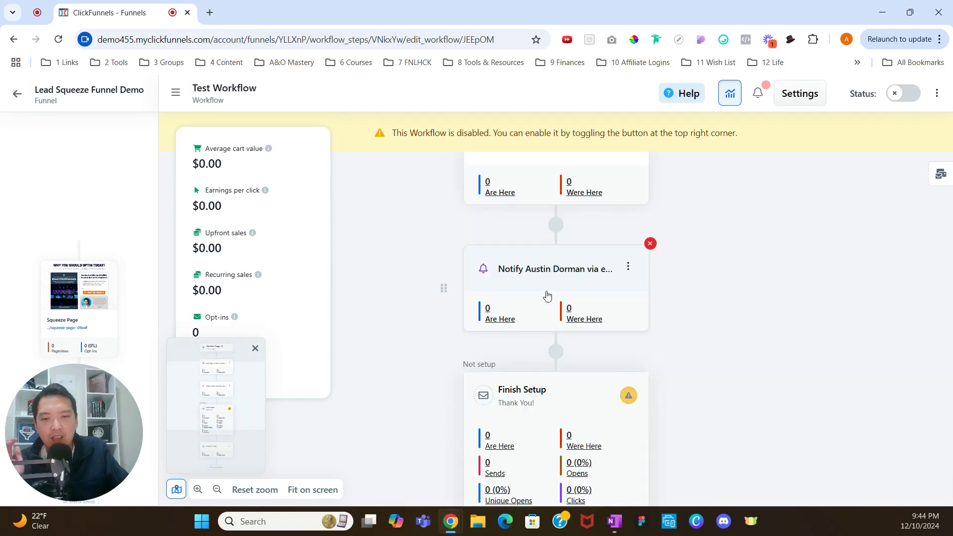
scroll(561, 290, "down", 4)
scroll(576, 284, "down", 6)
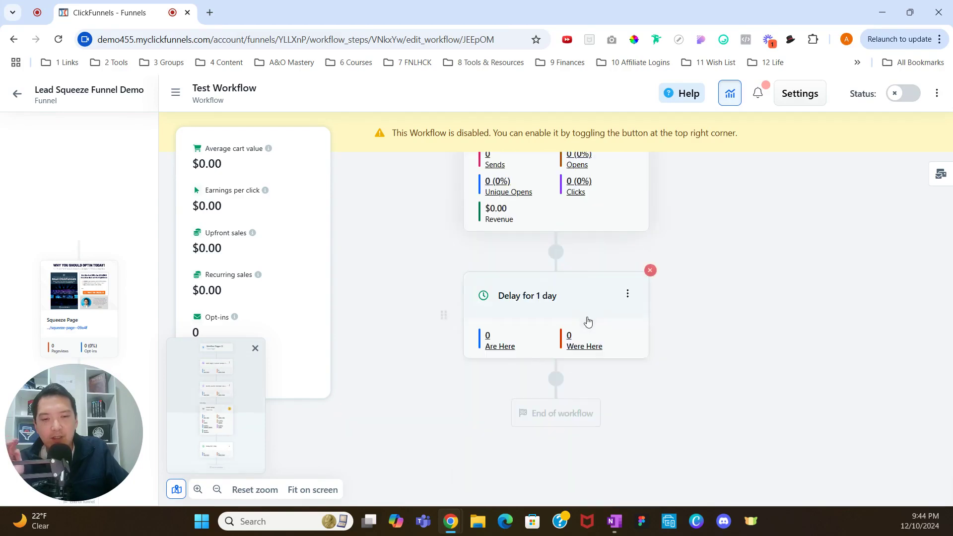
left_click(560, 386)
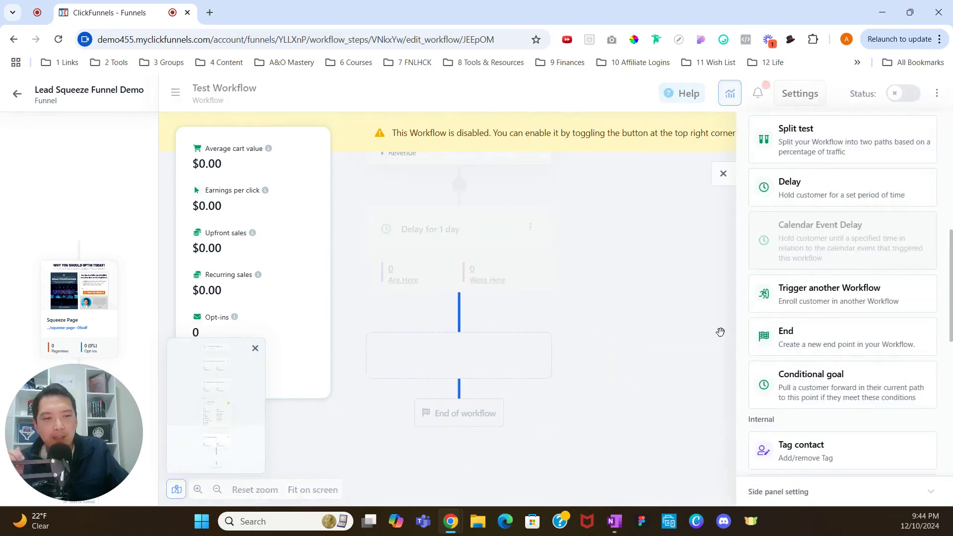
scroll(798, 308, "up", 6)
left_click_drag(805, 312, 460, 370)
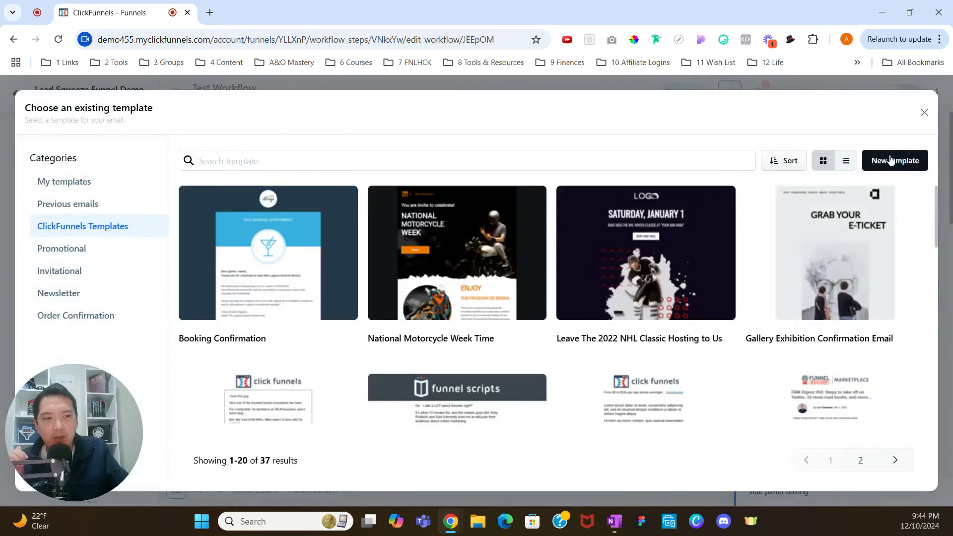
Create a new email named and subjected 'Email #2' from the account's sender address
left_click(891, 160)
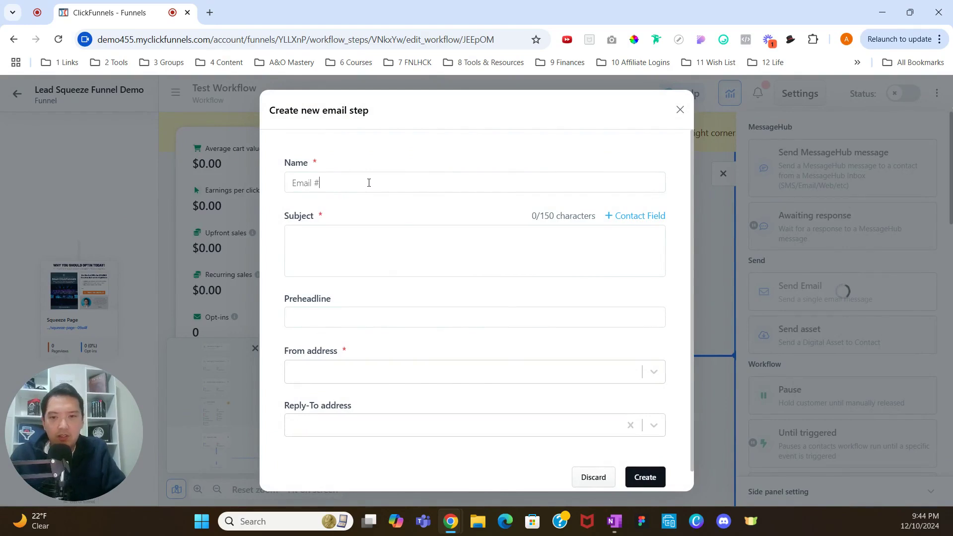
type("Email #2")
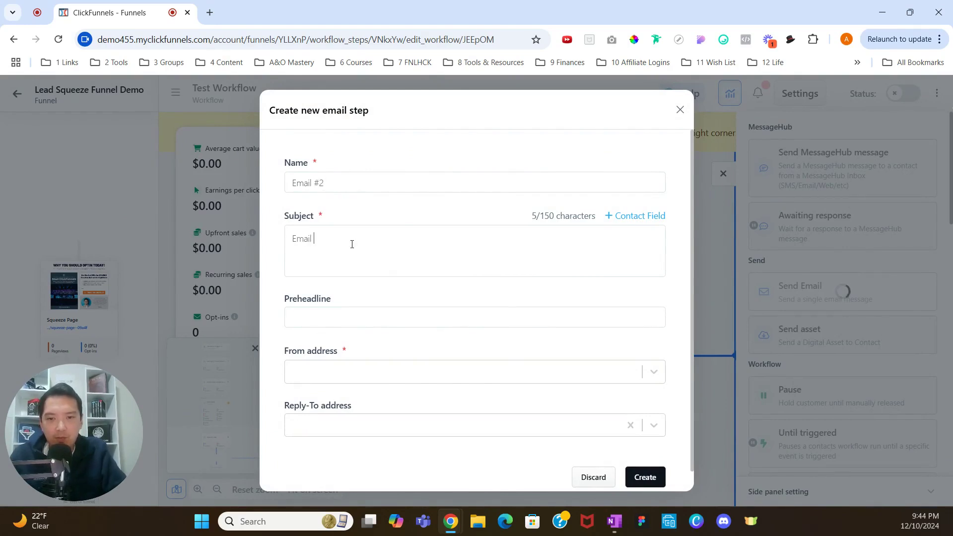
left_click(352, 244)
type("Email #3")
key("BackSpace")
type("2")
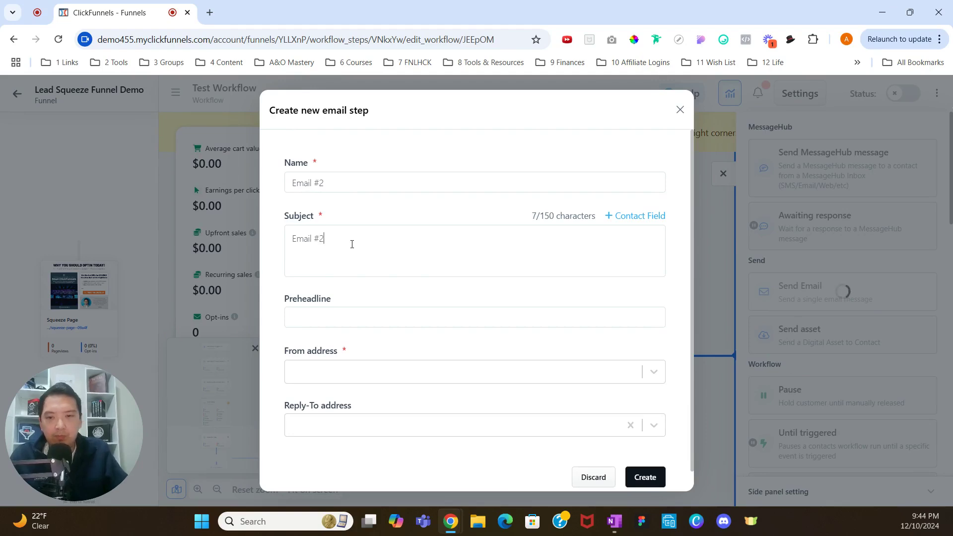
left_click(377, 370)
left_click(375, 407)
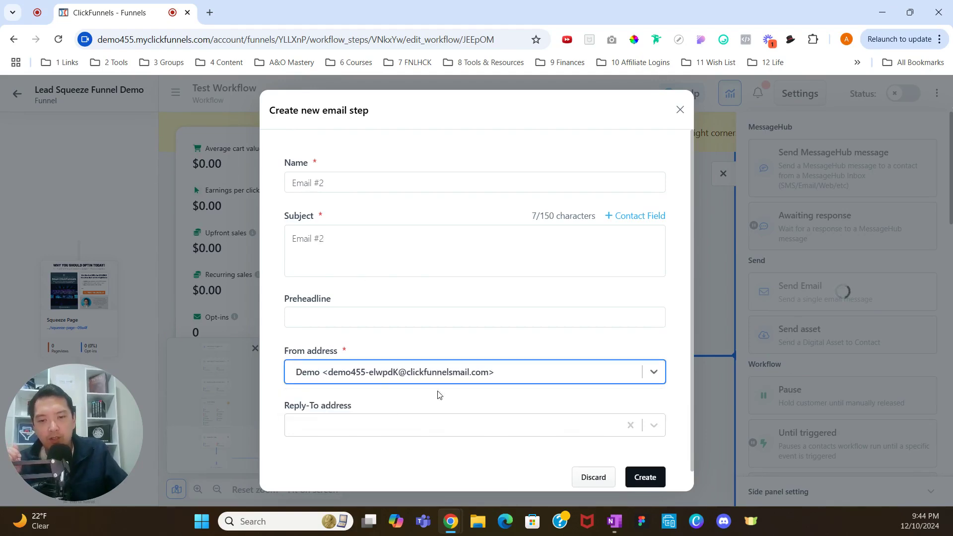
left_click(663, 482)
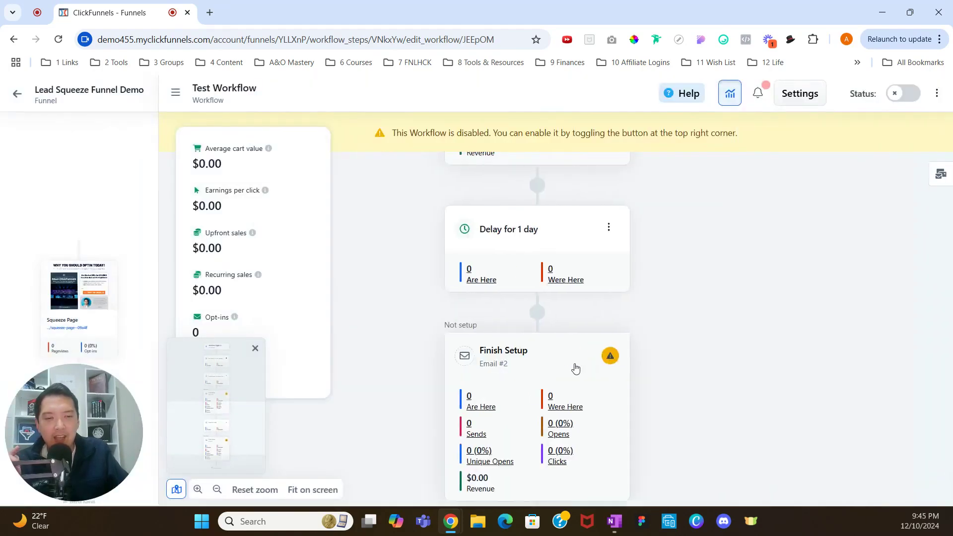
Add a 1-day delay after Email #2
left_click(556, 380)
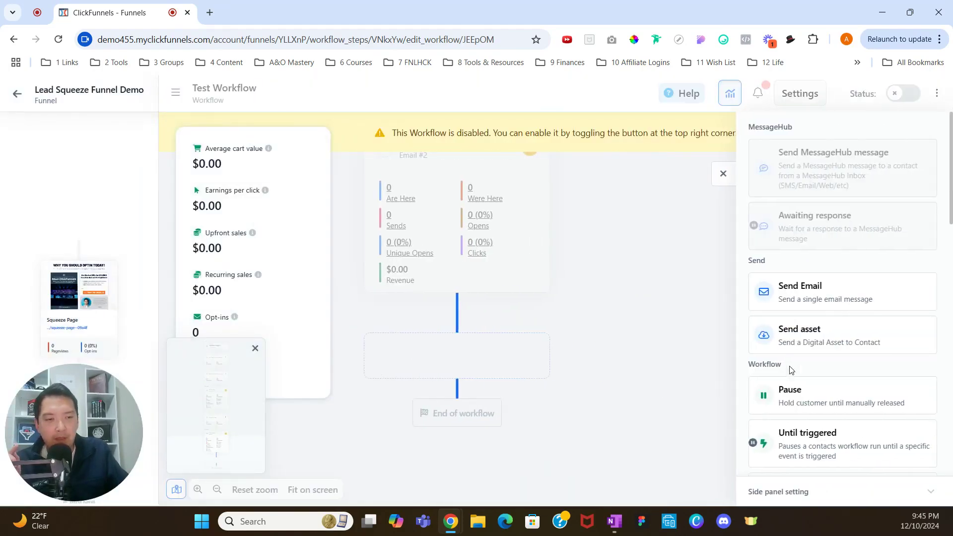
scroll(790, 362, "down", 6)
left_click_drag(827, 275, 446, 373)
left_click(447, 342)
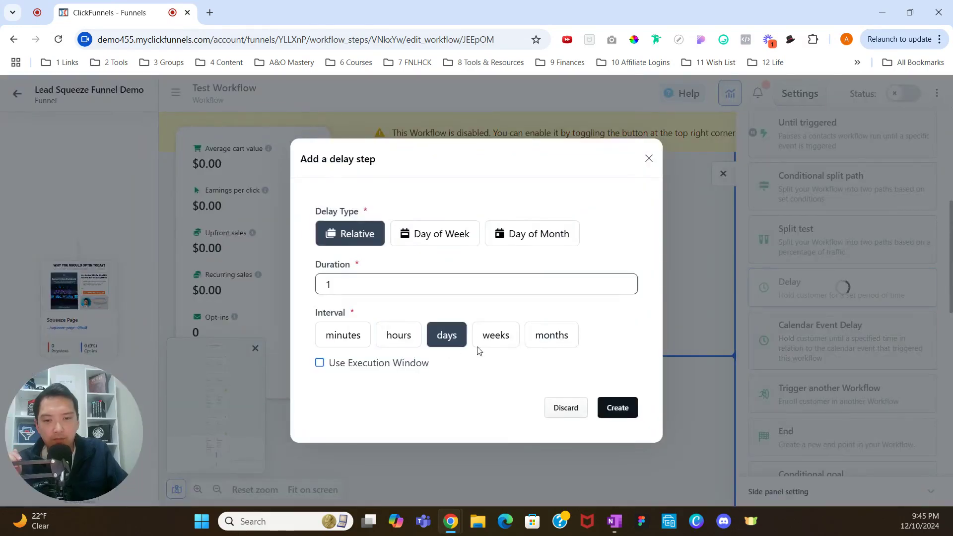
left_click(615, 408)
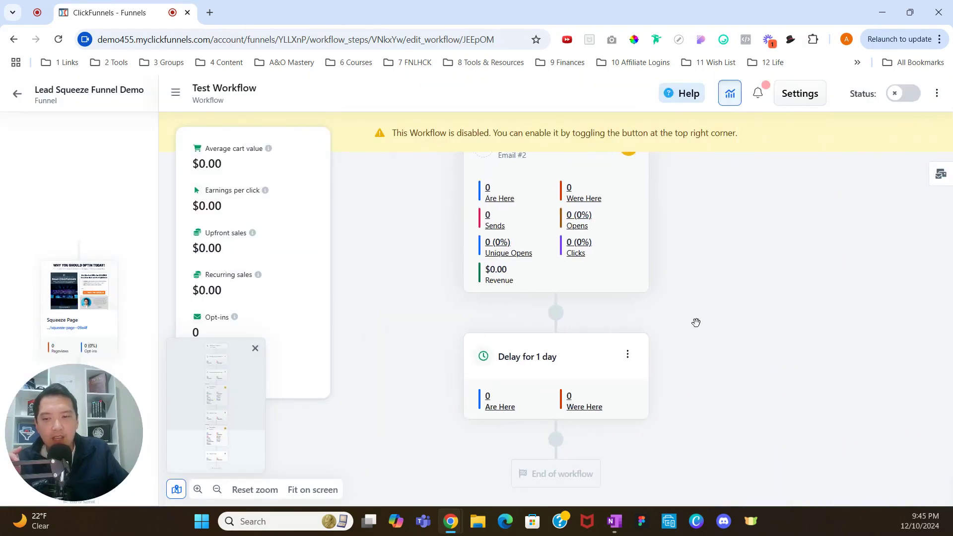
Add a new Send Email step after the delay with name and subject 'Email #3'
left_click(556, 440)
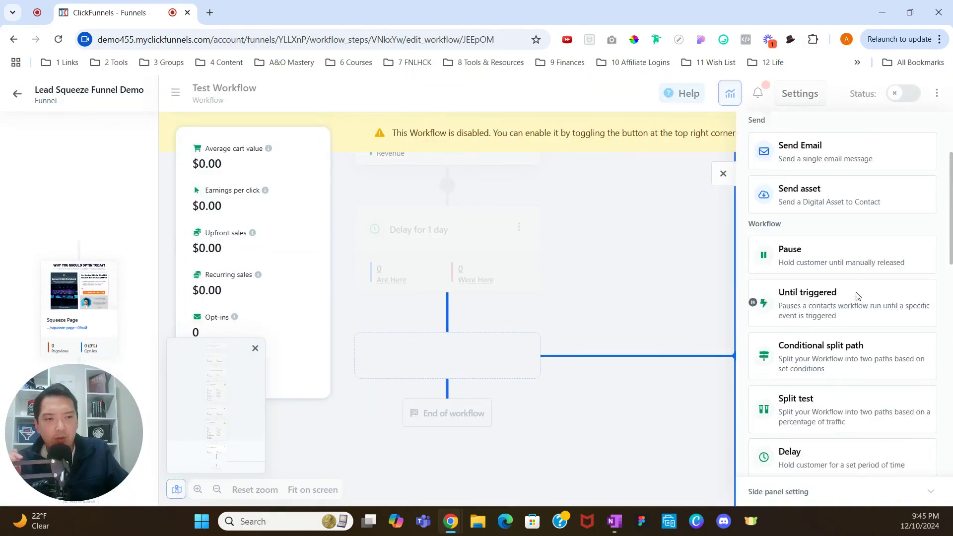
scroll(856, 296, "up", 1)
left_click_drag(841, 187, 445, 386)
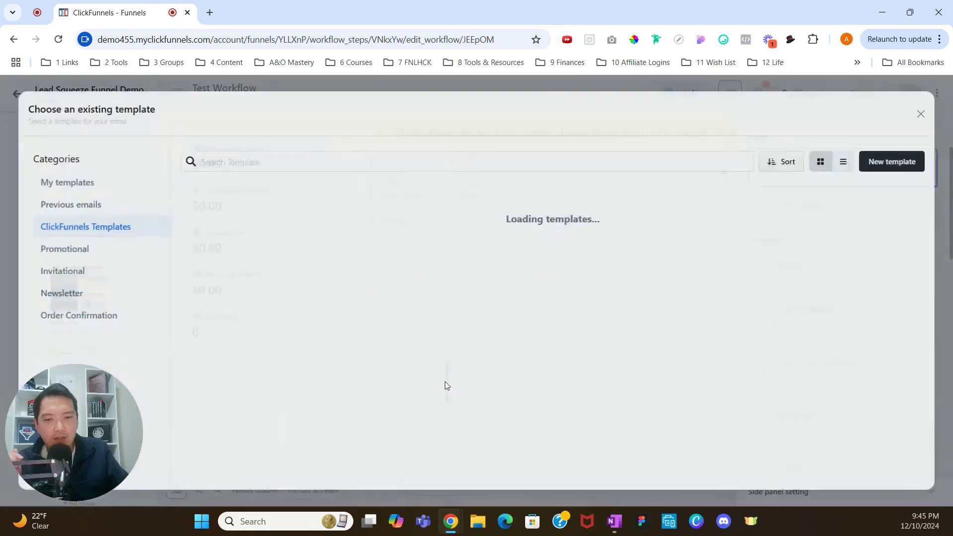
left_click(889, 162)
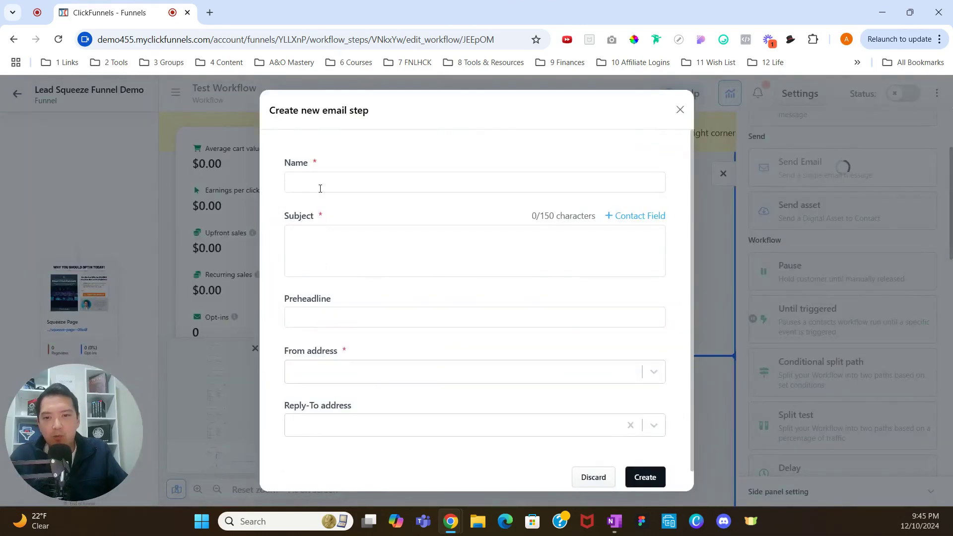
type("Ema")
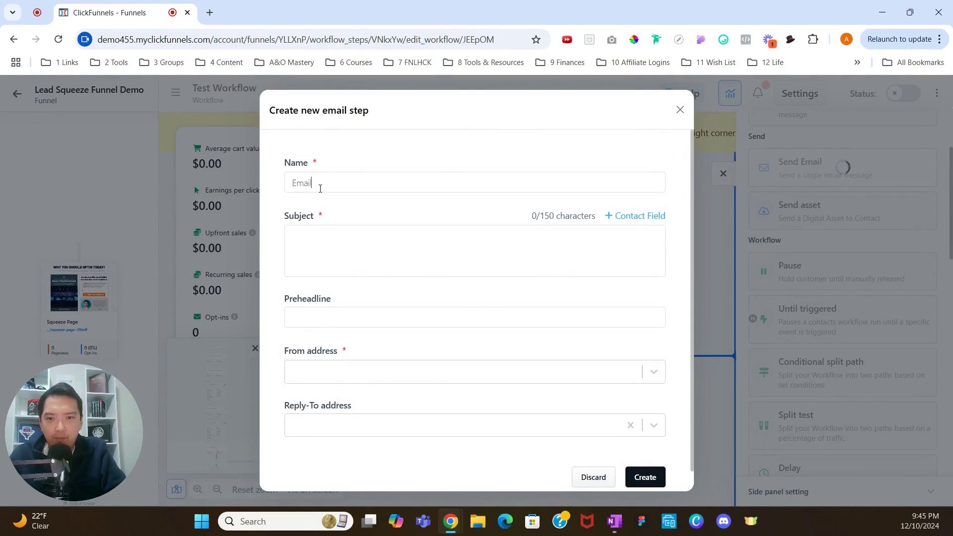
type("il #3")
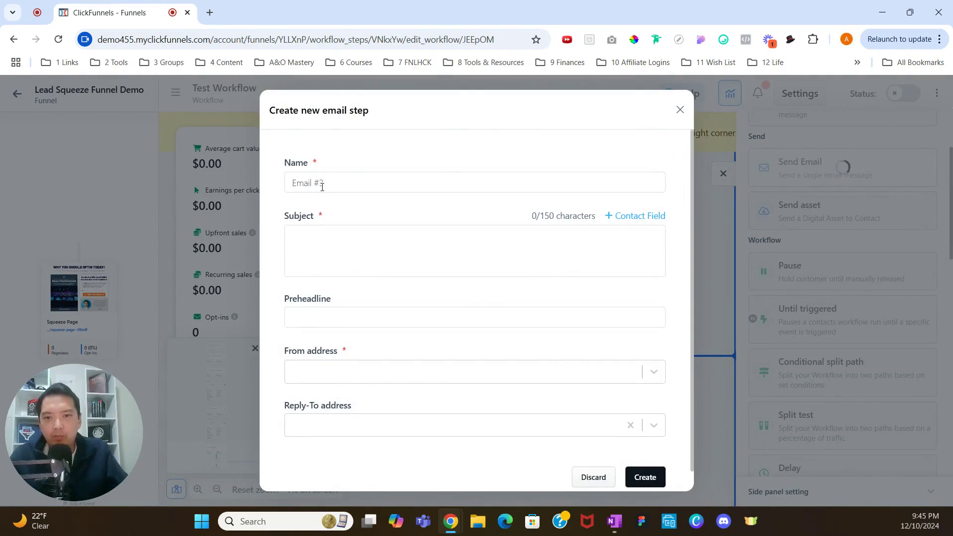
left_click_drag(325, 184, 277, 187)
key("ctrl+c")
left_click(325, 245)
key("ctrl+v")
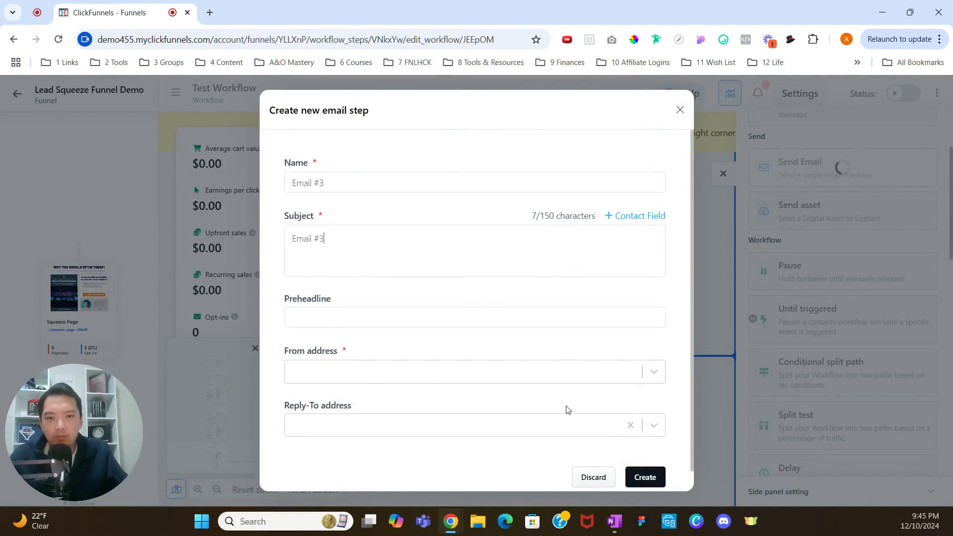
Set the From address to the account's sender and create the Email #3 step
left_click(637, 477)
left_click(487, 378)
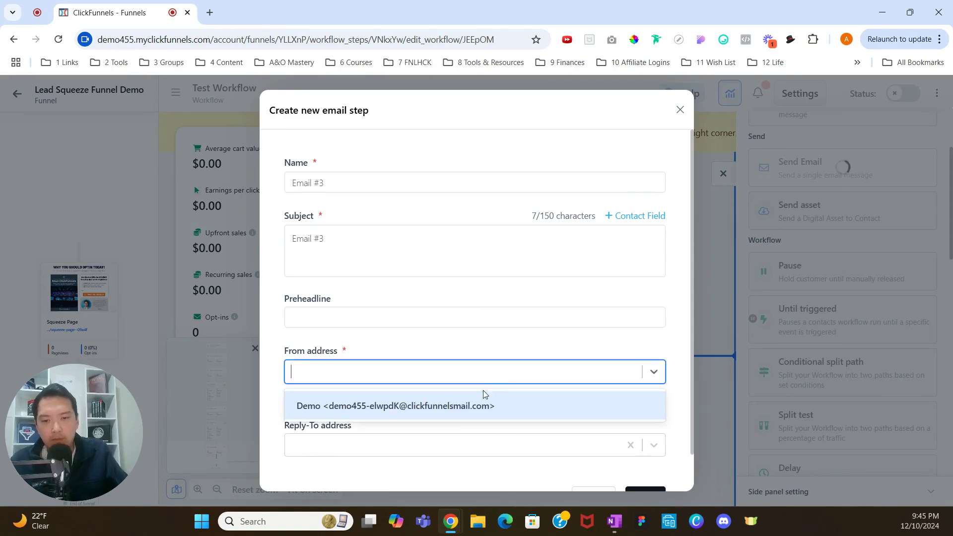
left_click(481, 404)
scroll(624, 418, "down", 1)
left_click(645, 457)
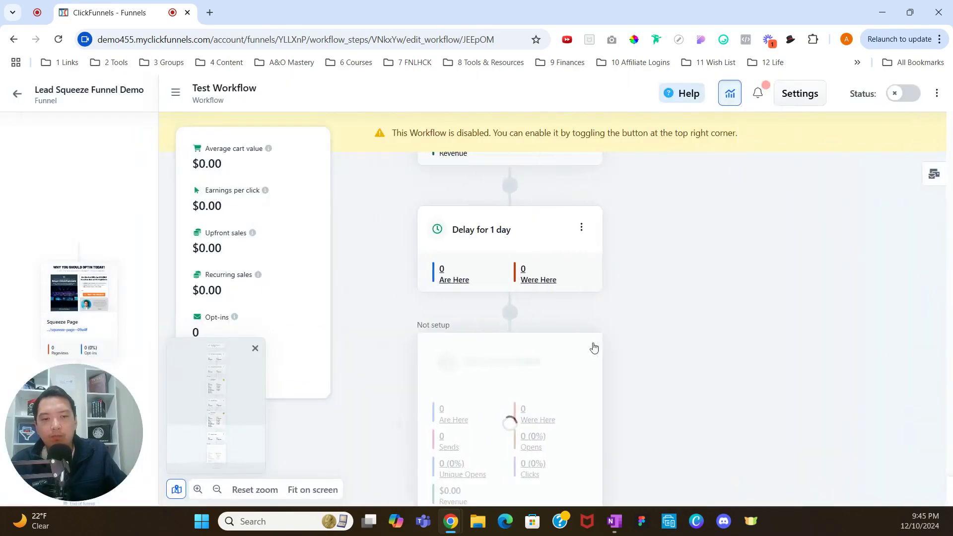
Add a 1-day delay after Email #3
scroll(686, 351, "down", 2)
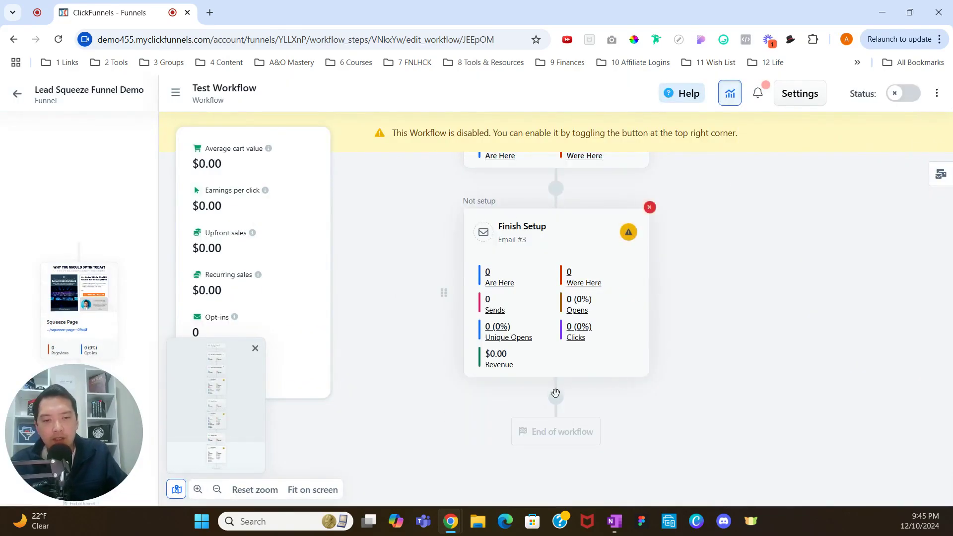
left_click(556, 395)
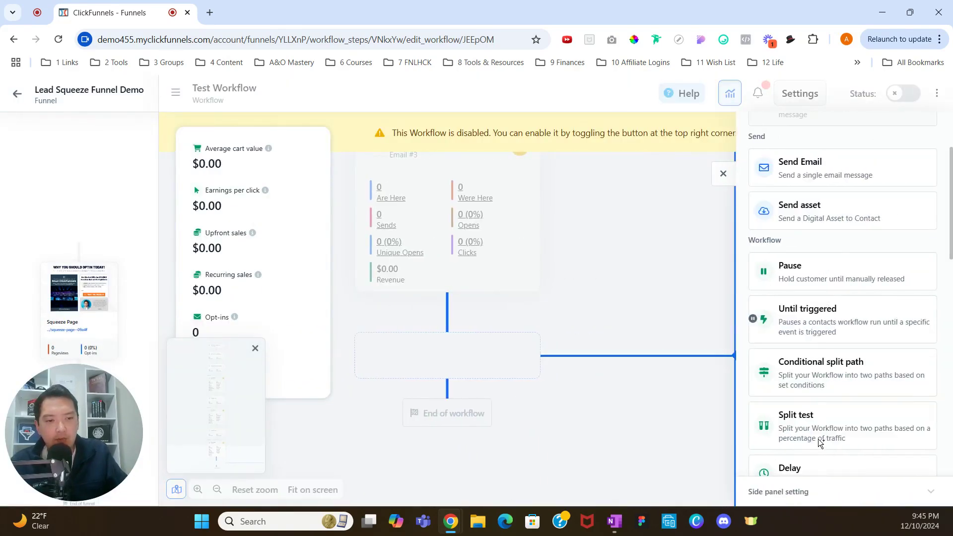
scroll(820, 442, "down", 1)
left_click_drag(816, 405, 446, 372)
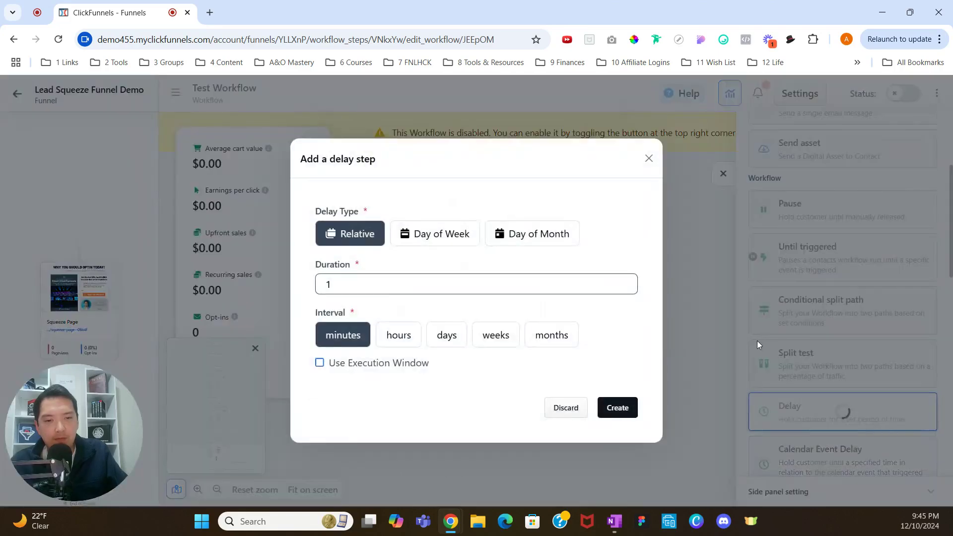
left_click(461, 331)
left_click(618, 408)
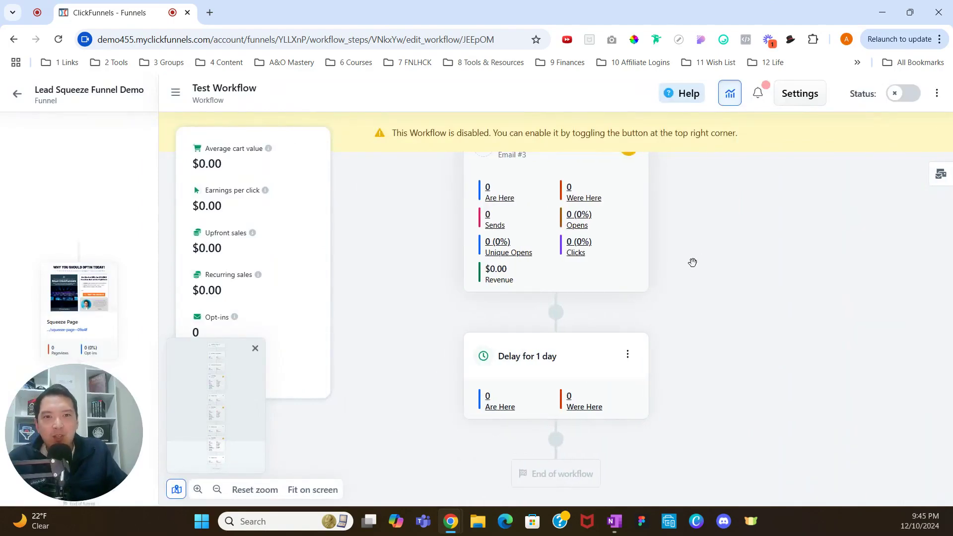
scroll(690, 271, "up", 10)
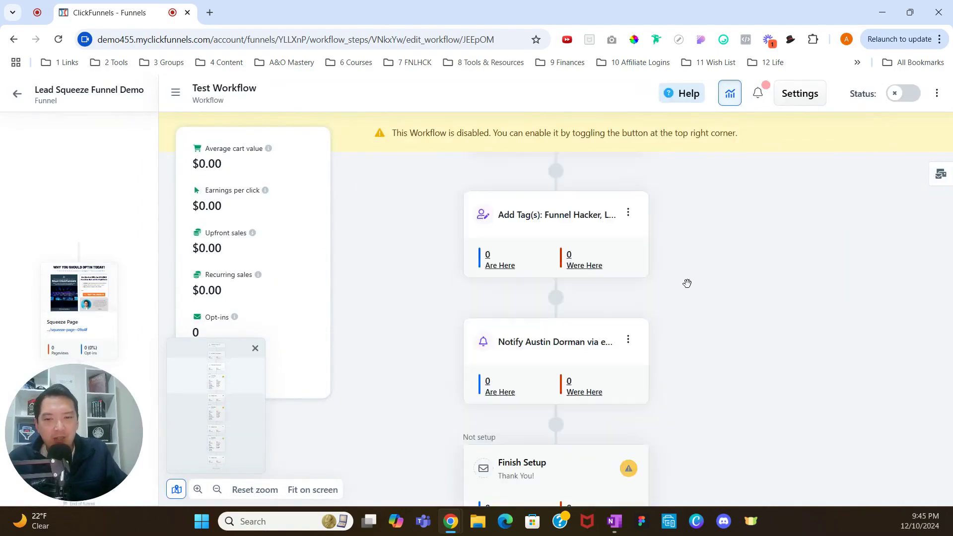
scroll(687, 283, "up", 3)
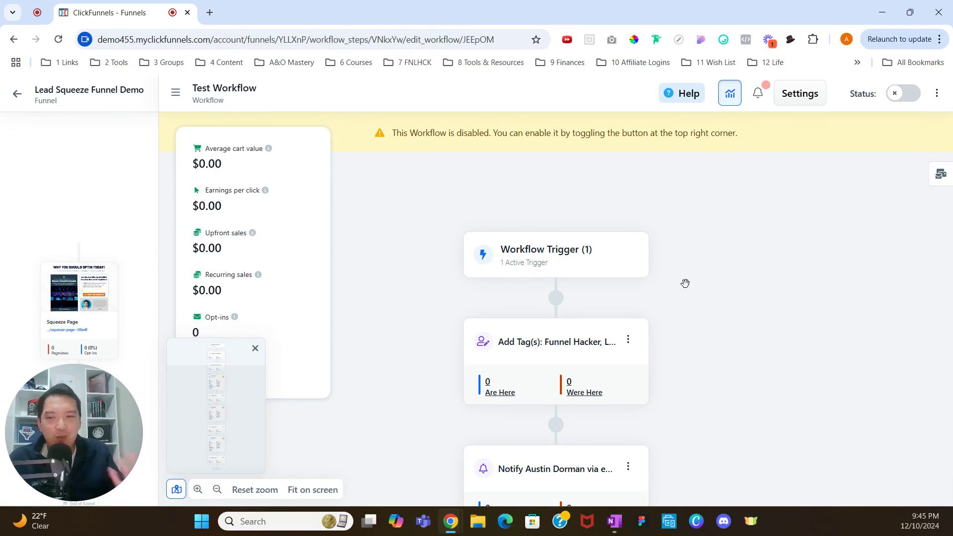
scroll(664, 283, "down", 1)
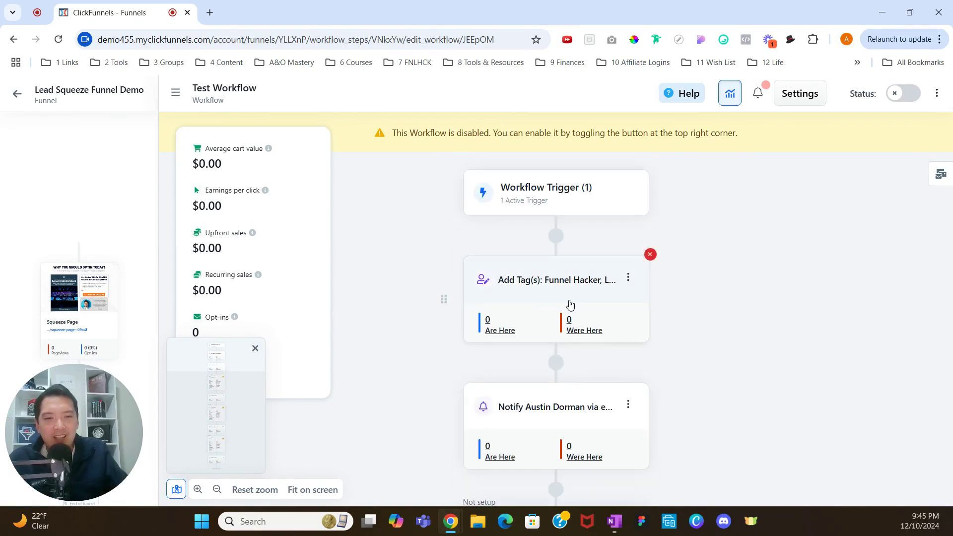
scroll(570, 304, "down", 1)
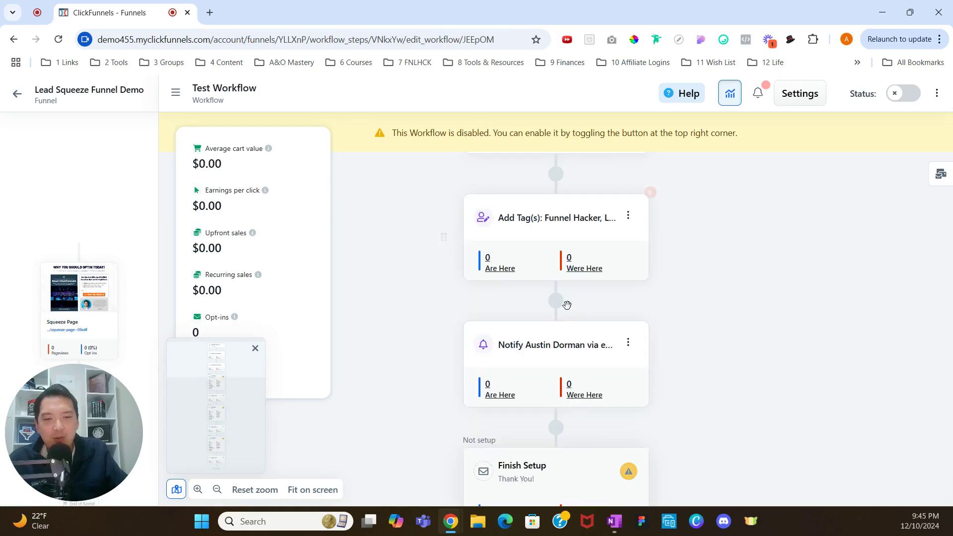
scroll(569, 332, "down", 2)
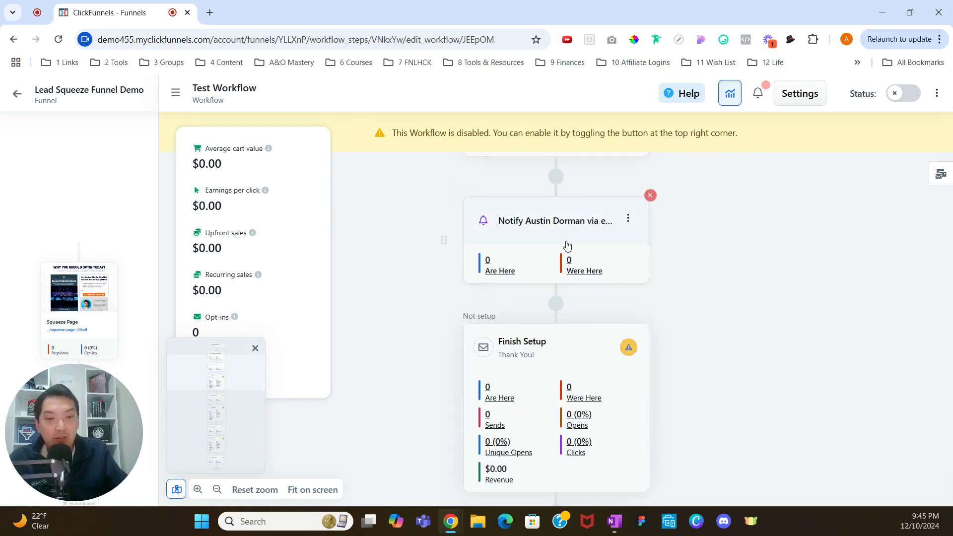
scroll(553, 341, "down", 1)
scroll(566, 304, "down", 3)
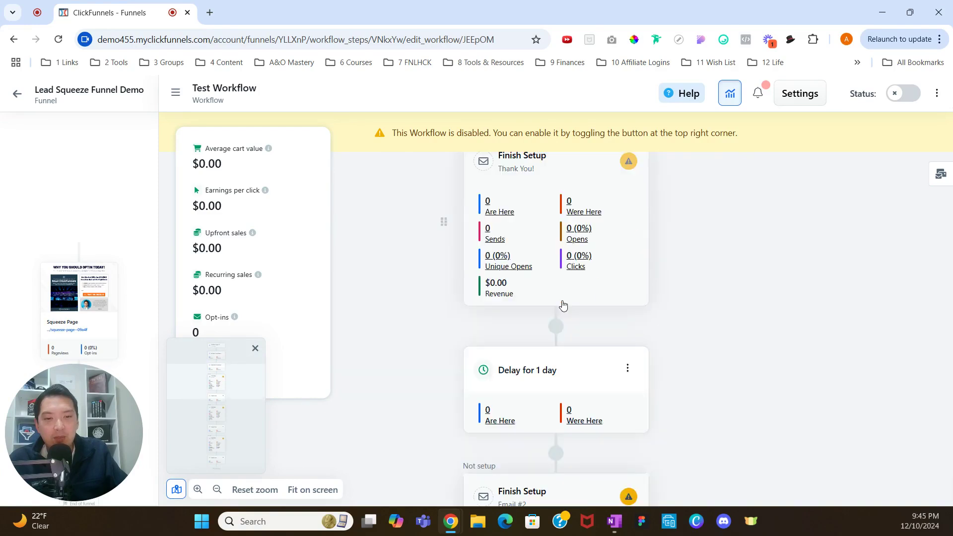
scroll(572, 308, "down", 5)
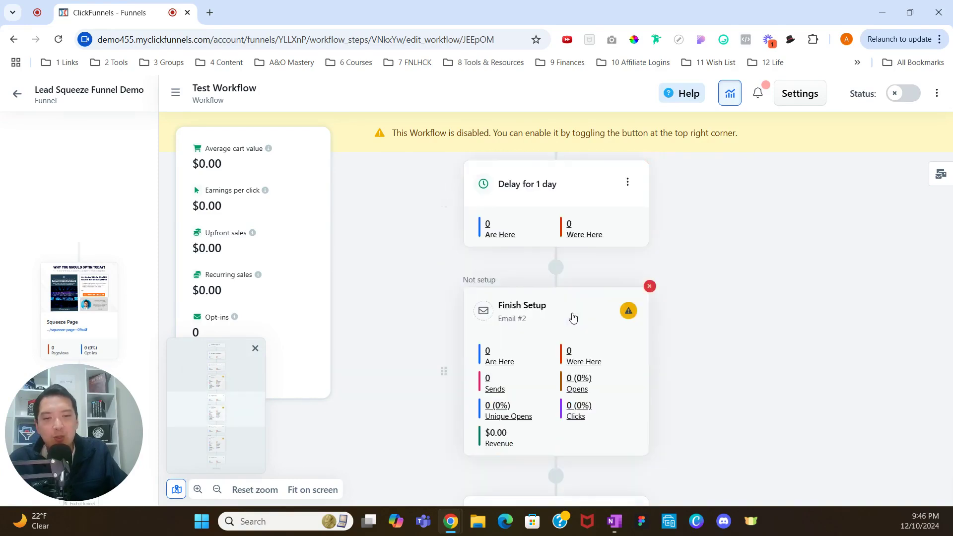
scroll(573, 317, "down", 6)
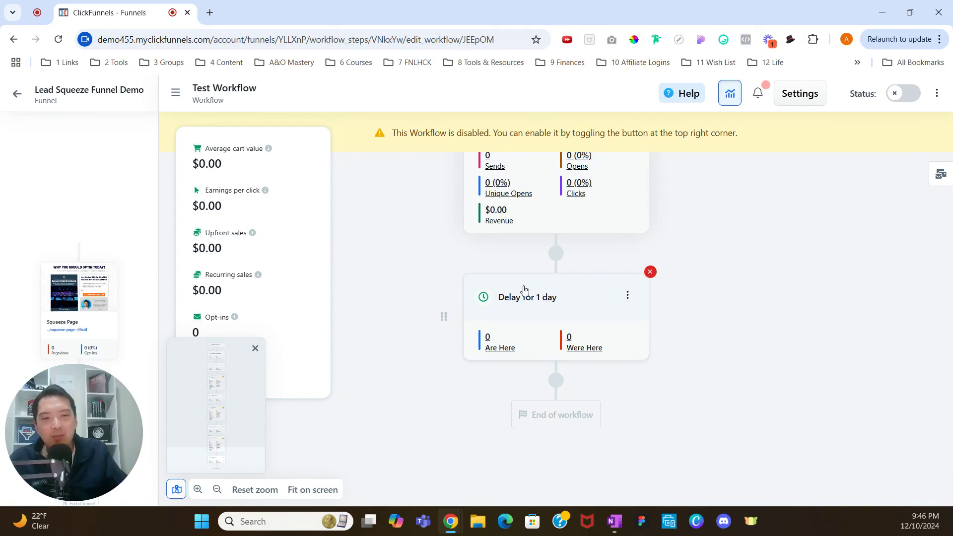
Insert a Pause step after the third 1-day delay that holds contacts until manually released
left_click(557, 381)
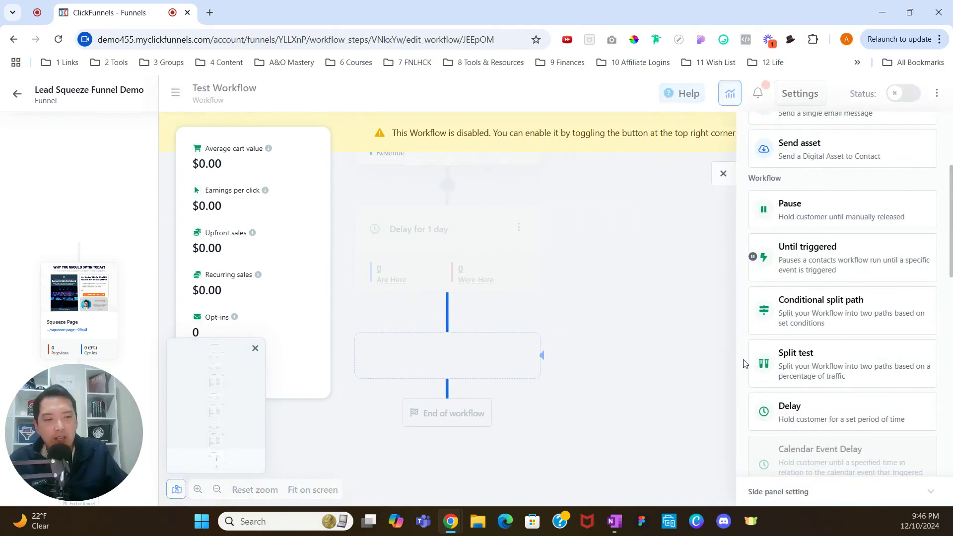
left_click_drag(831, 203, 447, 363)
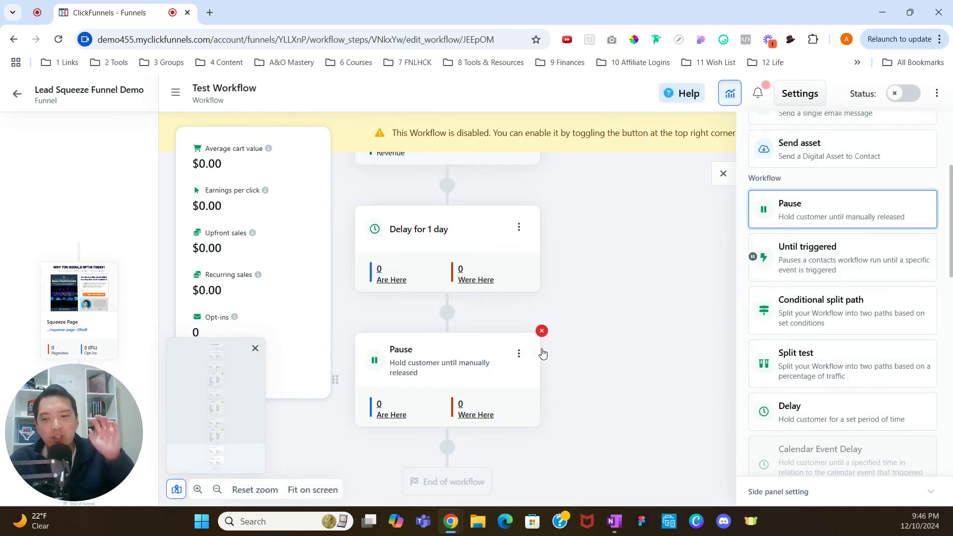
left_click_drag(520, 353, 471, 385)
Add a new Send Email step after the pause and copy its name 'Email #4' into the Subject
scroll(844, 255, "up", 4)
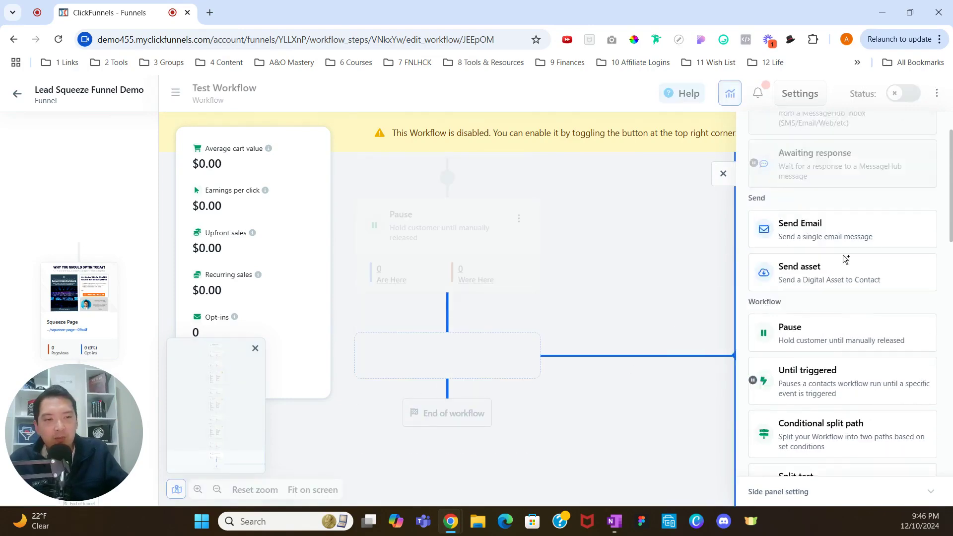
left_click_drag(821, 307, 447, 379)
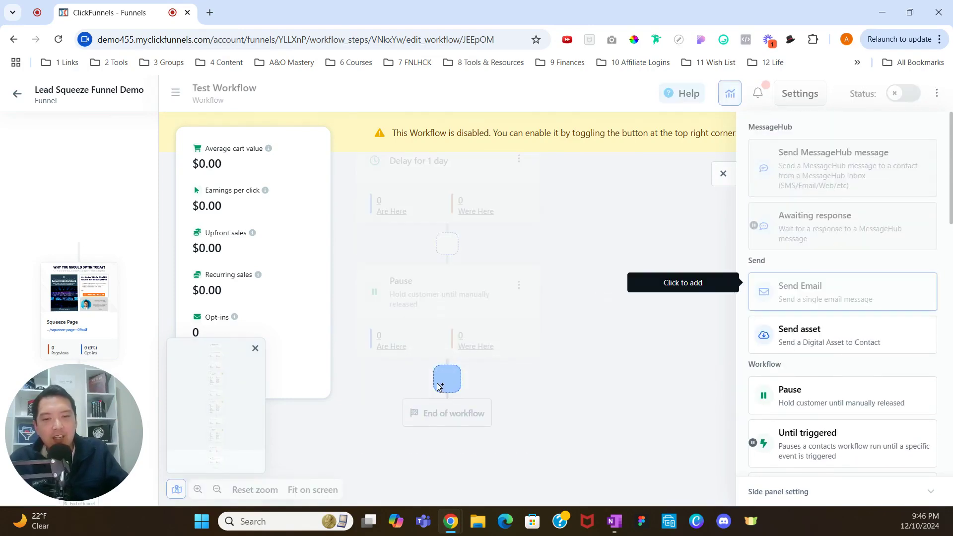
left_click(880, 168)
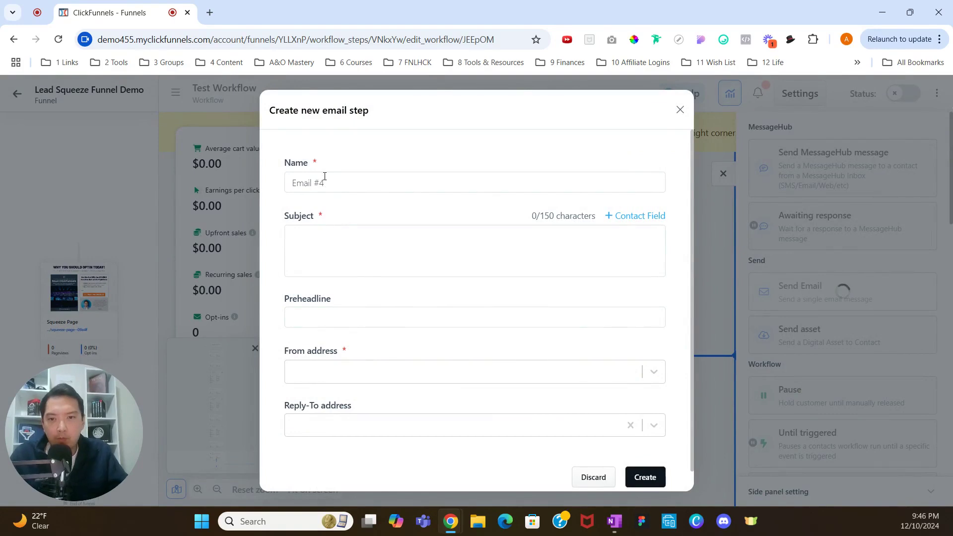
left_click_drag(325, 177, 277, 179)
key("ctrl+c")
left_click(325, 237)
key("ctrl+v")
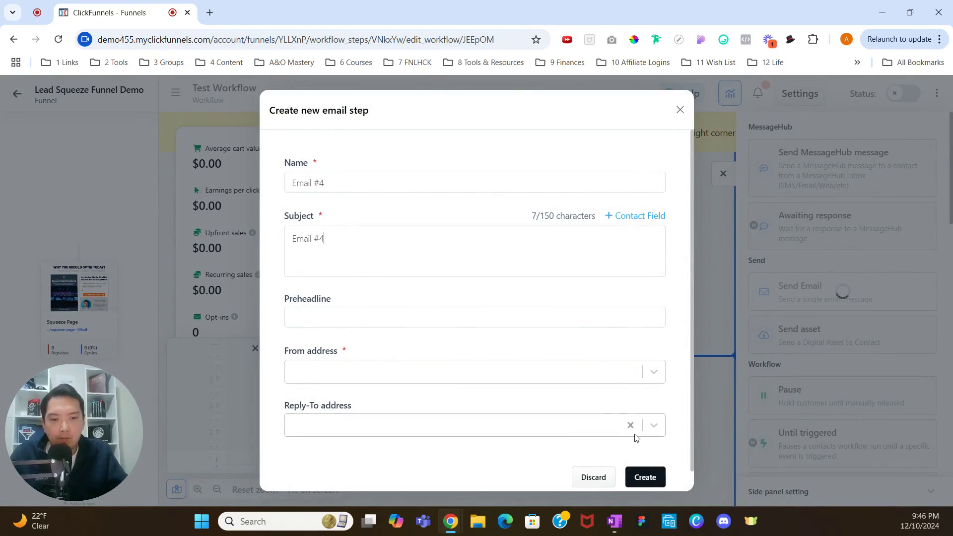
Choose the demo sender as From address and create the Email #4 step
left_click(645, 478)
left_click(517, 378)
left_click(500, 402)
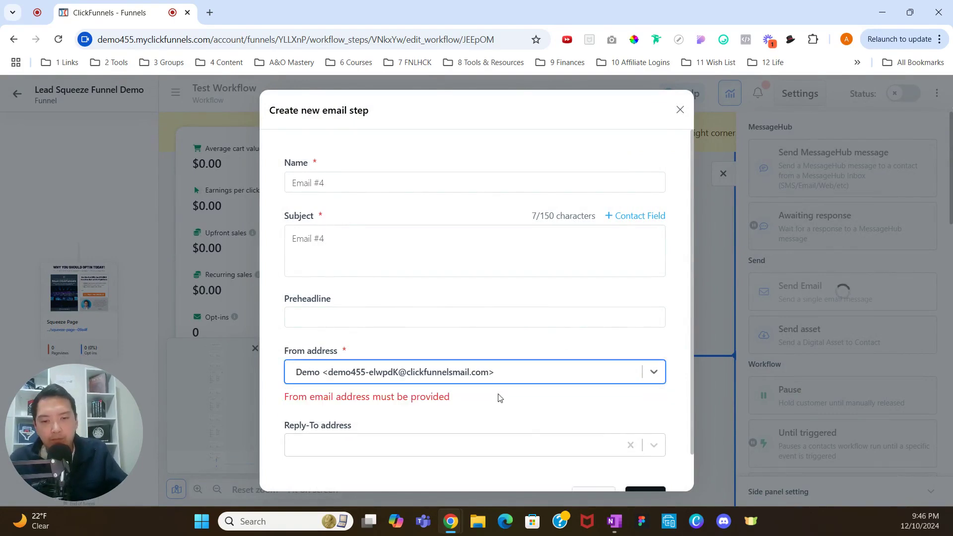
scroll(652, 454, "down", 1)
left_click(651, 458)
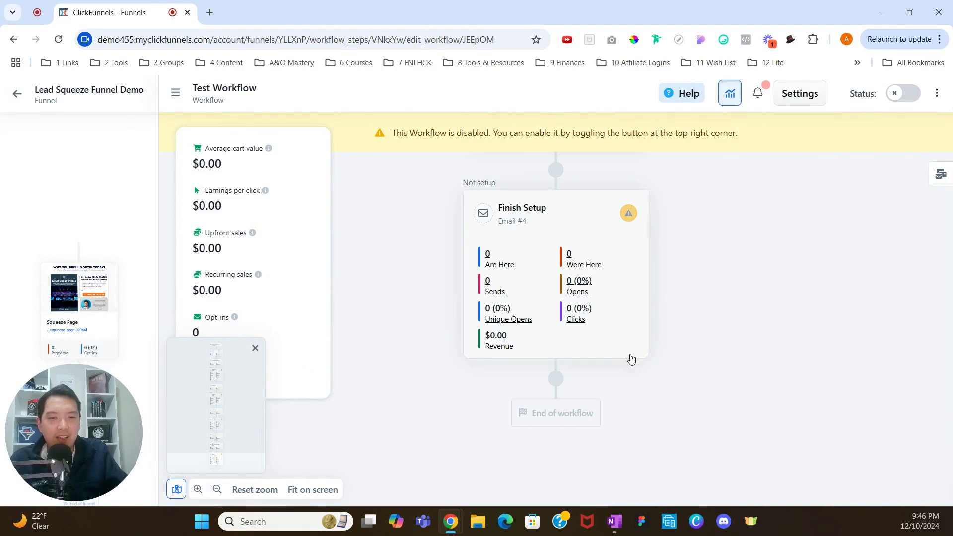
left_click(556, 379)
scroll(874, 343, "down", 5)
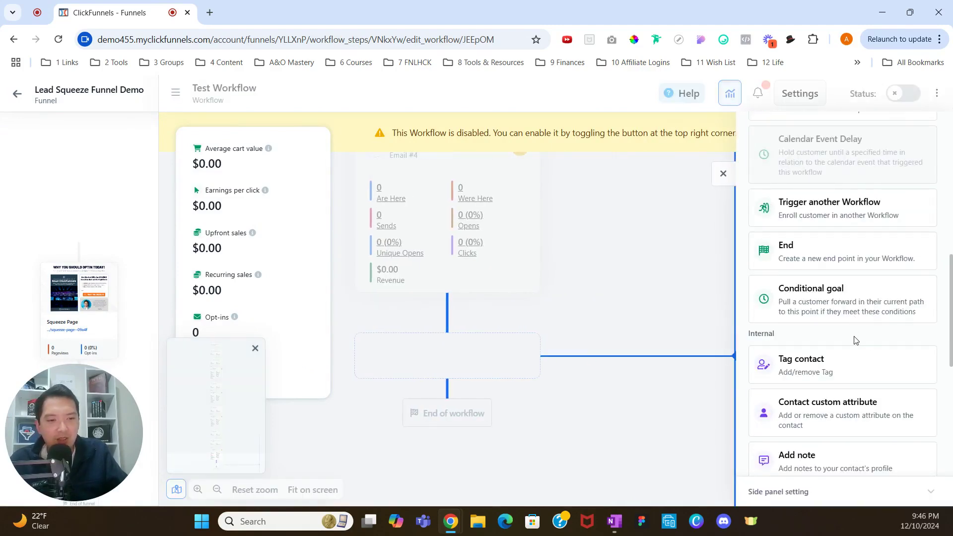
scroll(857, 340, "down", 1)
scroll(854, 336, "up", 3)
Add a 1-day delay below Email #4
left_click(821, 230)
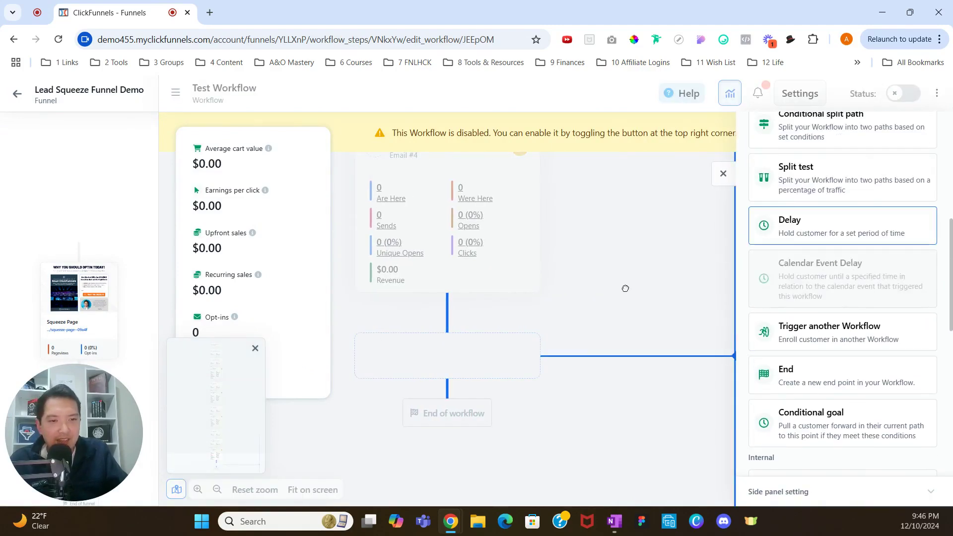
left_click_drag(625, 288, 444, 376)
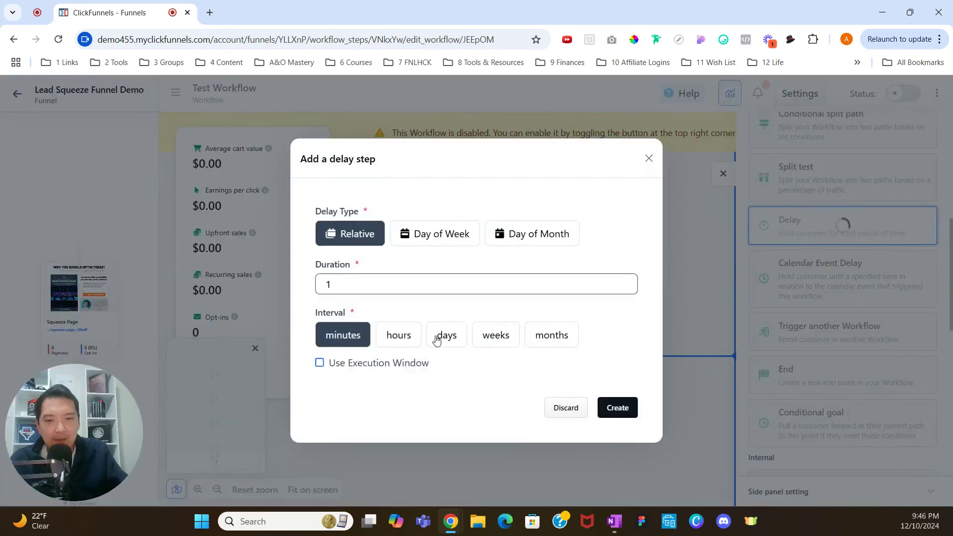
left_click(436, 338)
left_click(623, 421)
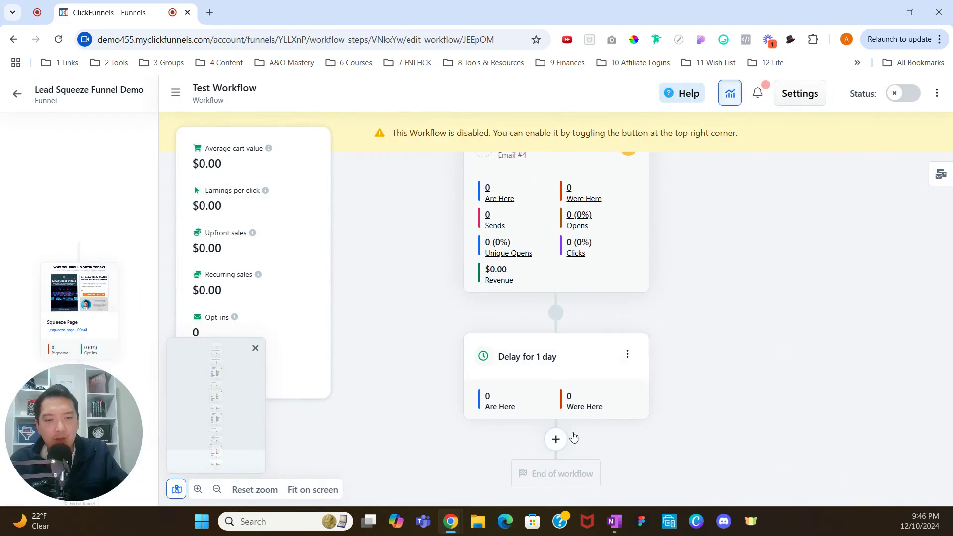
Add a new Send Email step after the delay and edit its Email #5 name text
left_click(564, 436)
scroll(845, 278, "up", 5)
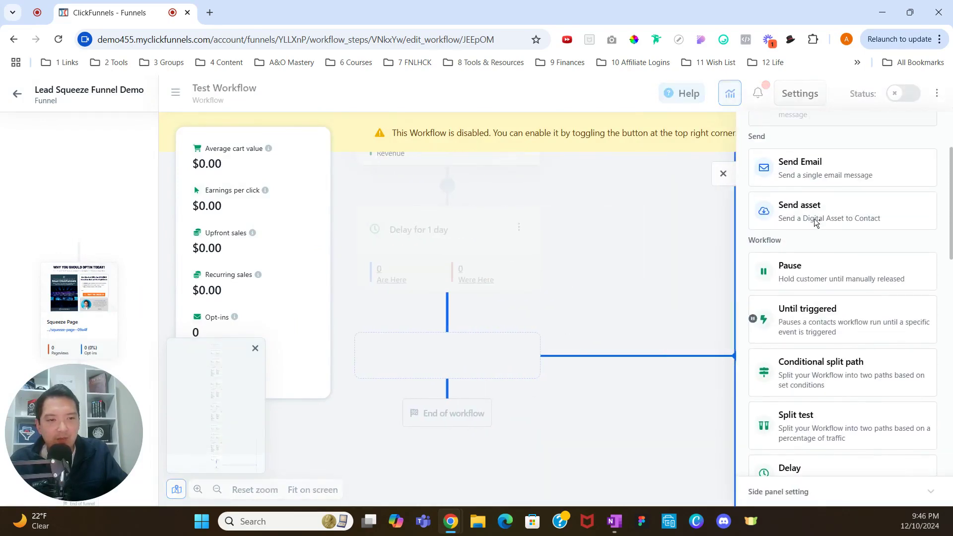
left_click_drag(687, 231, 452, 378)
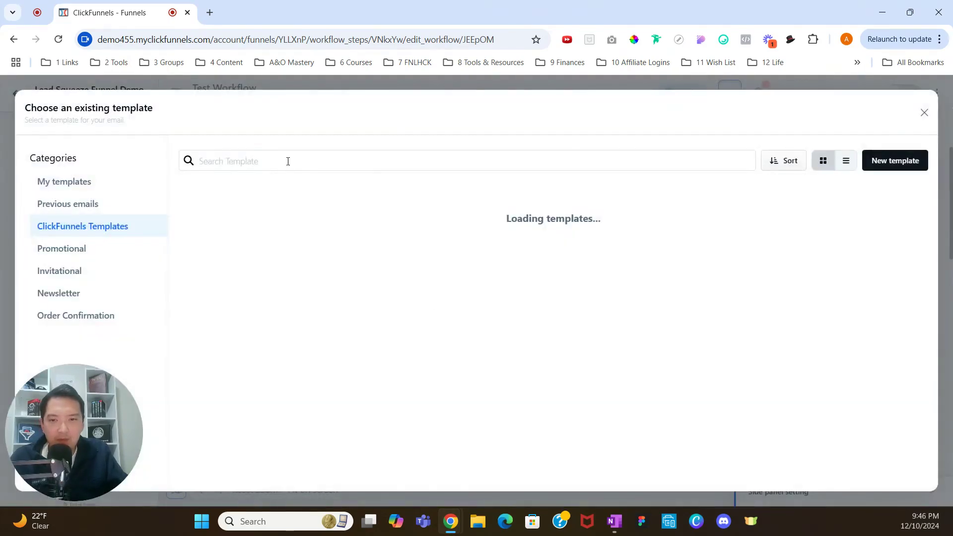
left_click(894, 168)
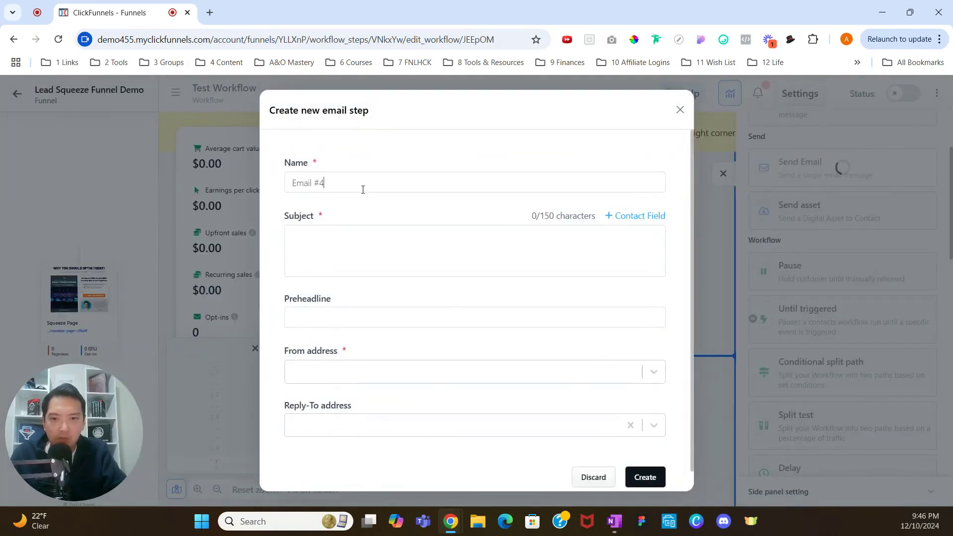
triple_click(363, 190)
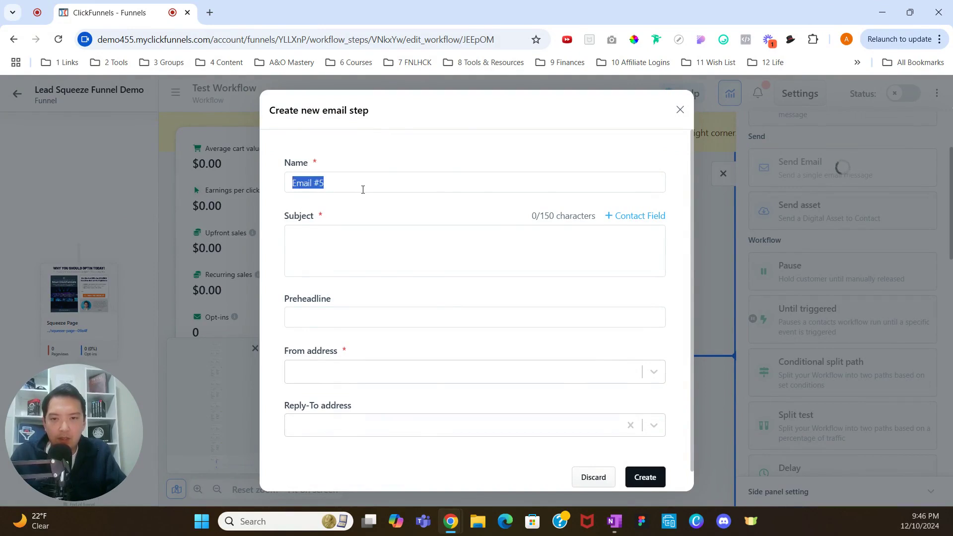
key("BackSpace")
Give it the subject Email #5, choose the demo sender, and create the step
left_click(364, 262)
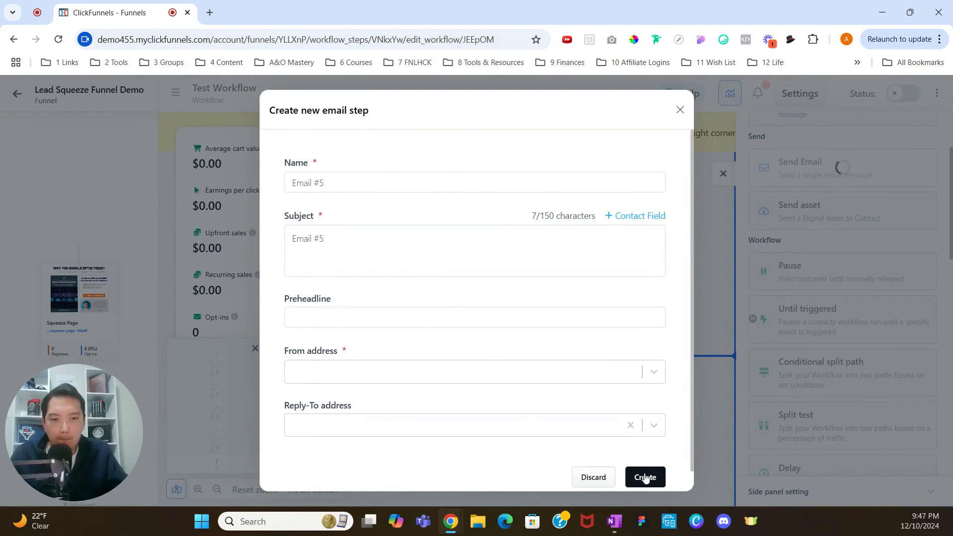
left_click(645, 478)
left_click(584, 375)
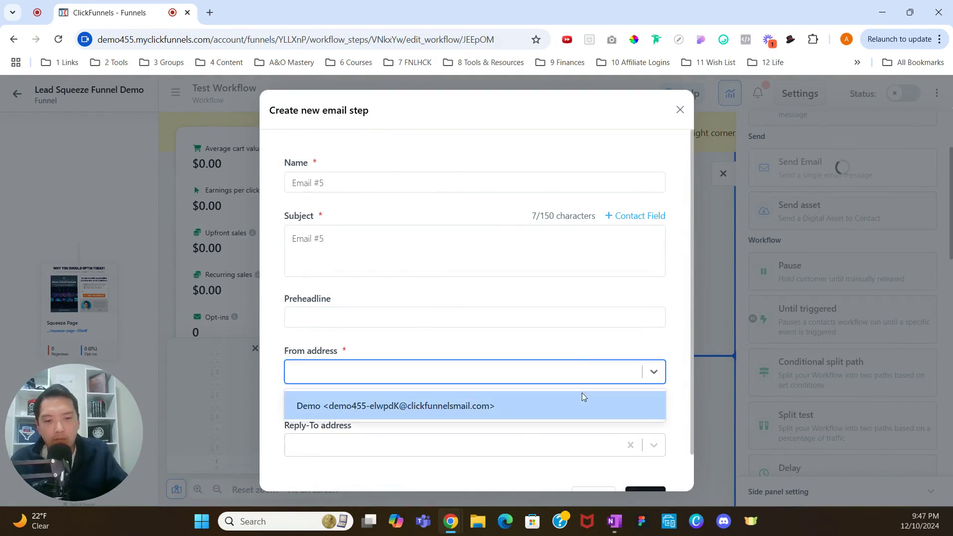
left_click(582, 399)
left_click(644, 490)
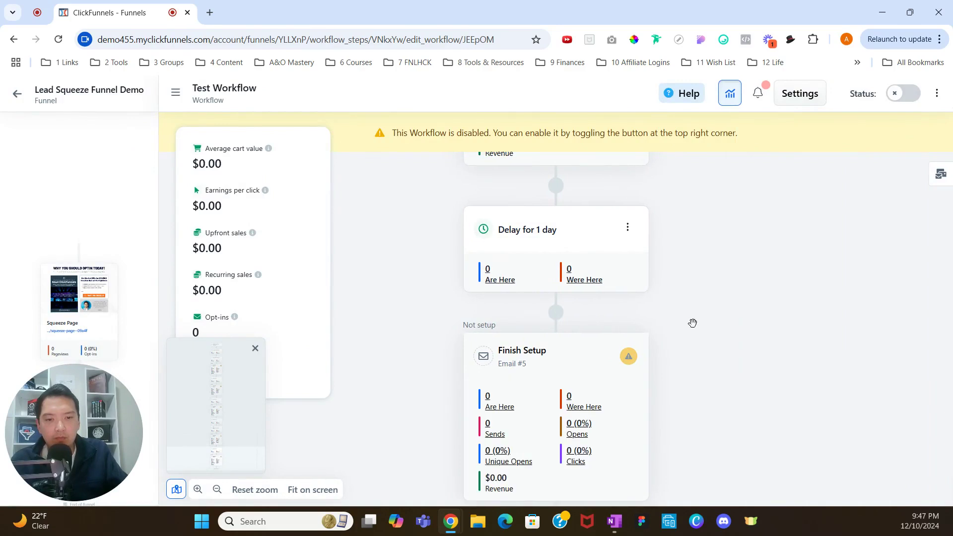
scroll(685, 333, "down", 3)
Place a Pause step after Email #5, leaving held contacts unreleased, just before End of workflow
left_click(557, 396)
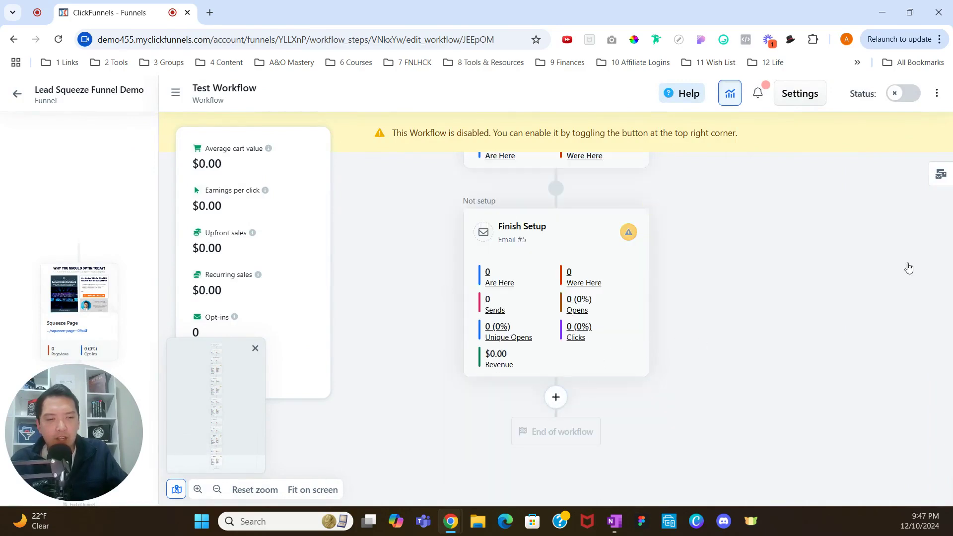
left_click(837, 278)
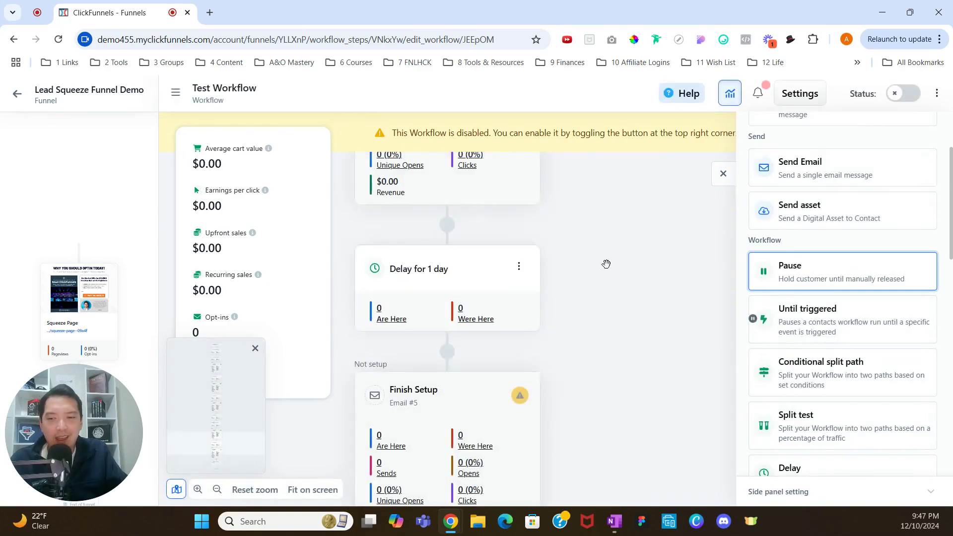
left_click(724, 173)
scroll(646, 281, "up", 5)
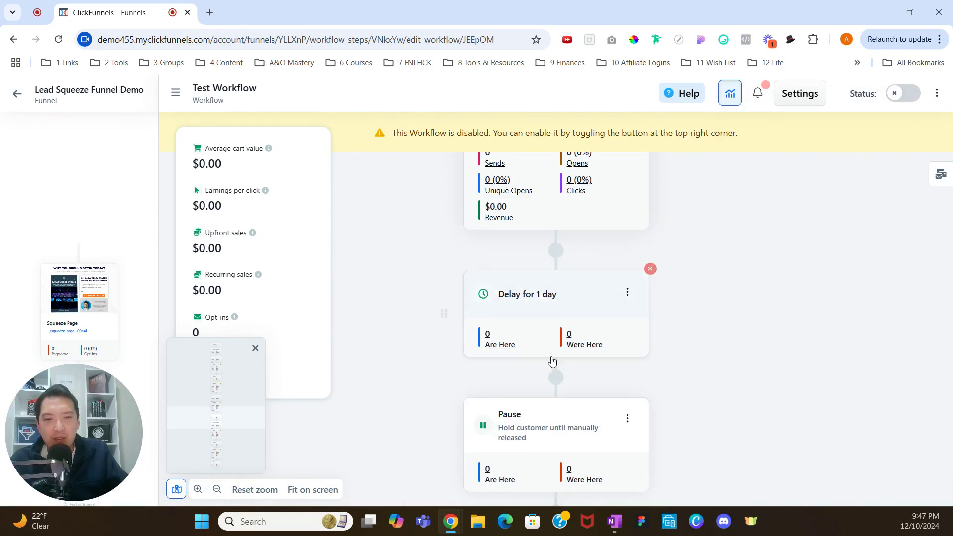
scroll(545, 431, "down", 3)
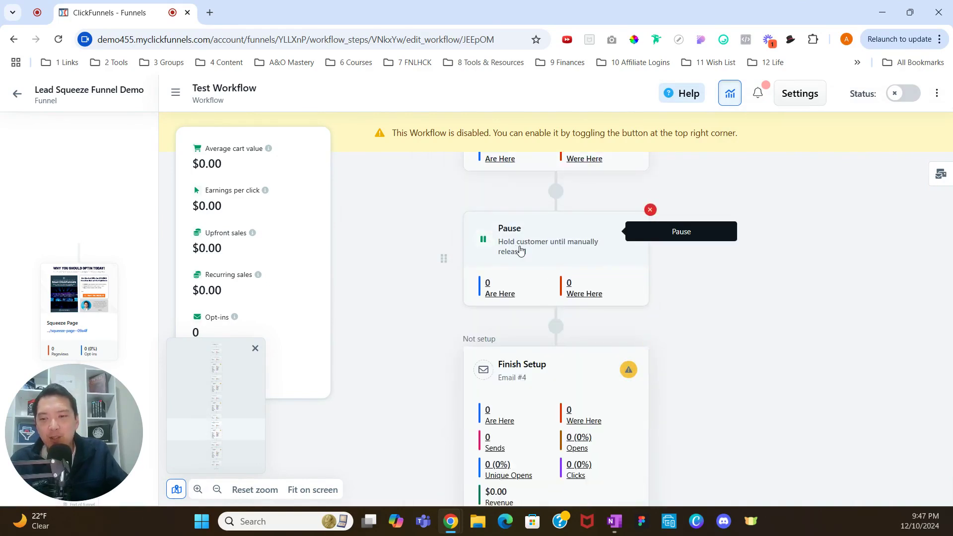
left_click(571, 232)
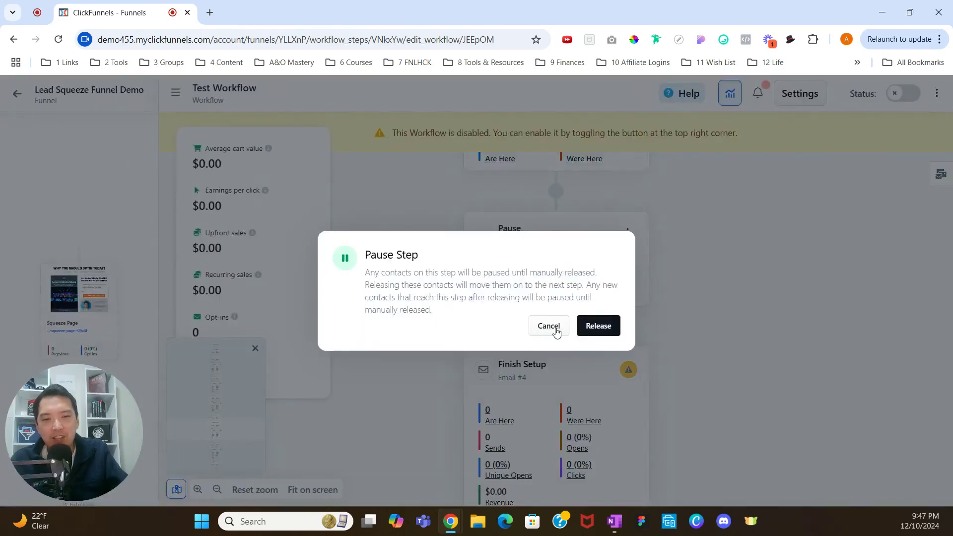
left_click(549, 326)
scroll(591, 329, "down", 1)
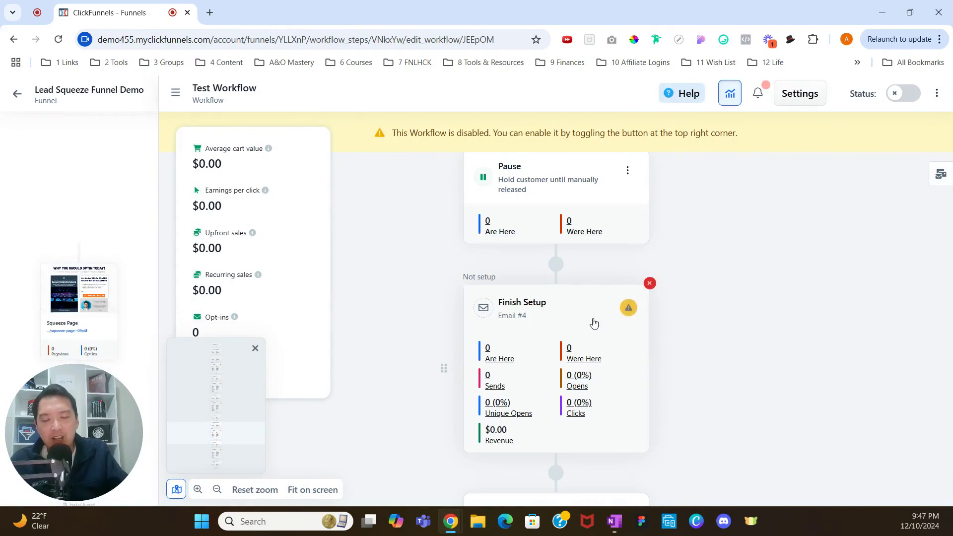
scroll(546, 322, "down", 5)
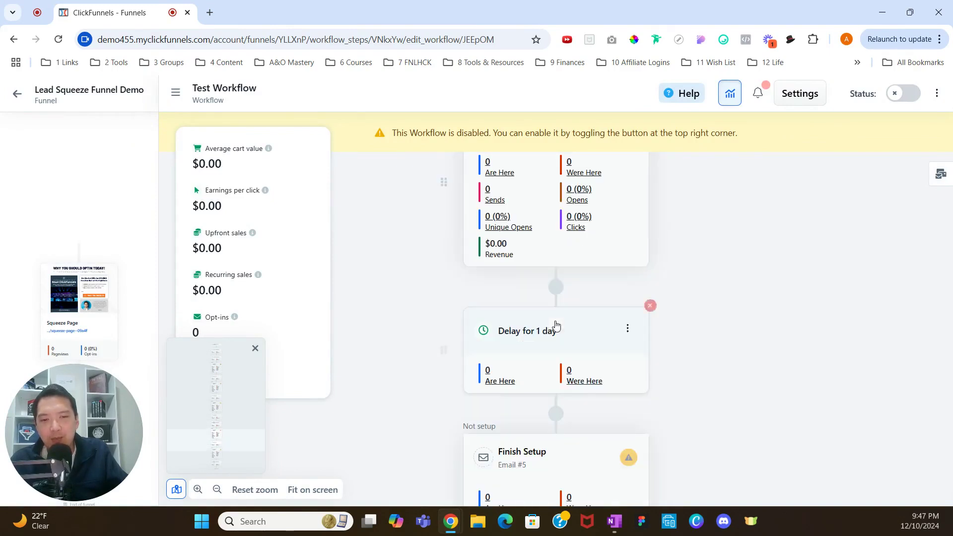
scroll(569, 293, "down", 1)
scroll(561, 337, "down", 5)
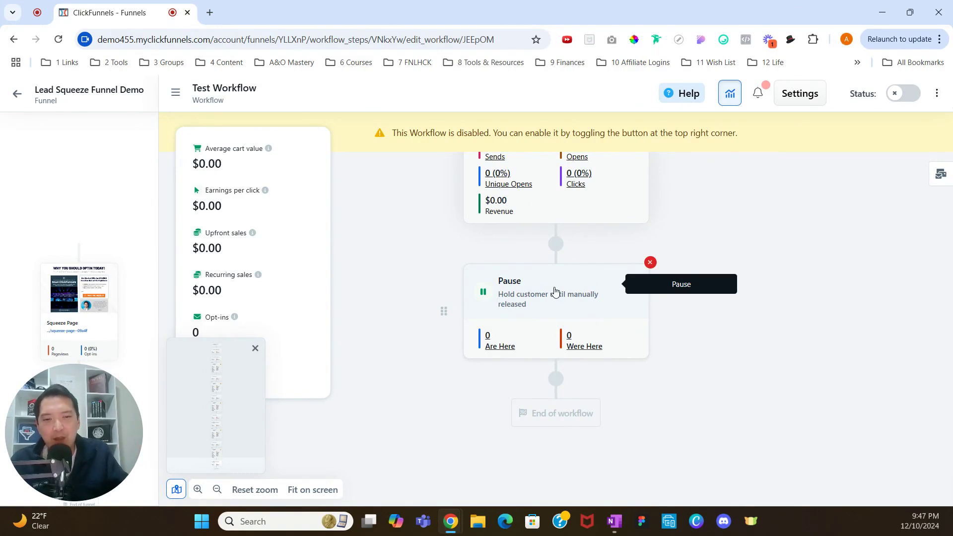
left_click(557, 379)
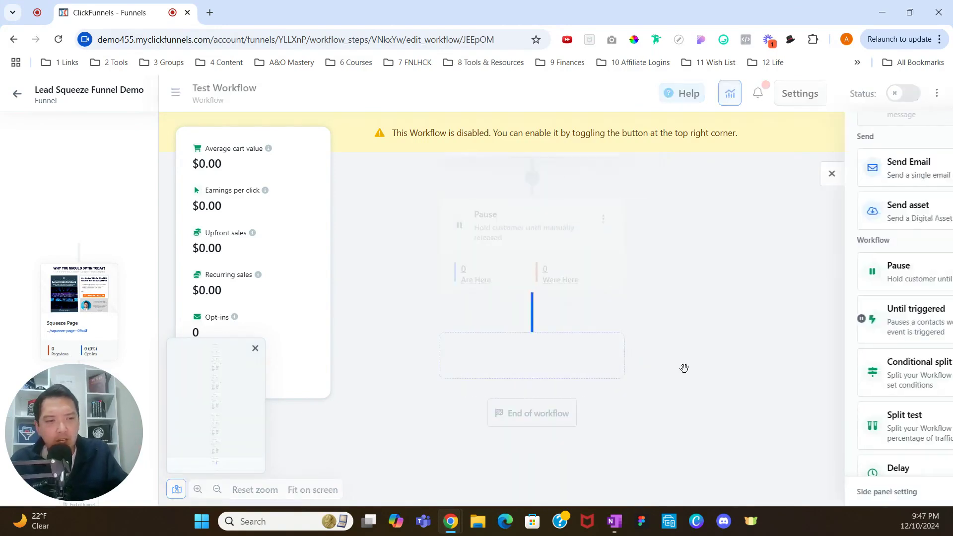
scroll(814, 345, "down", 1)
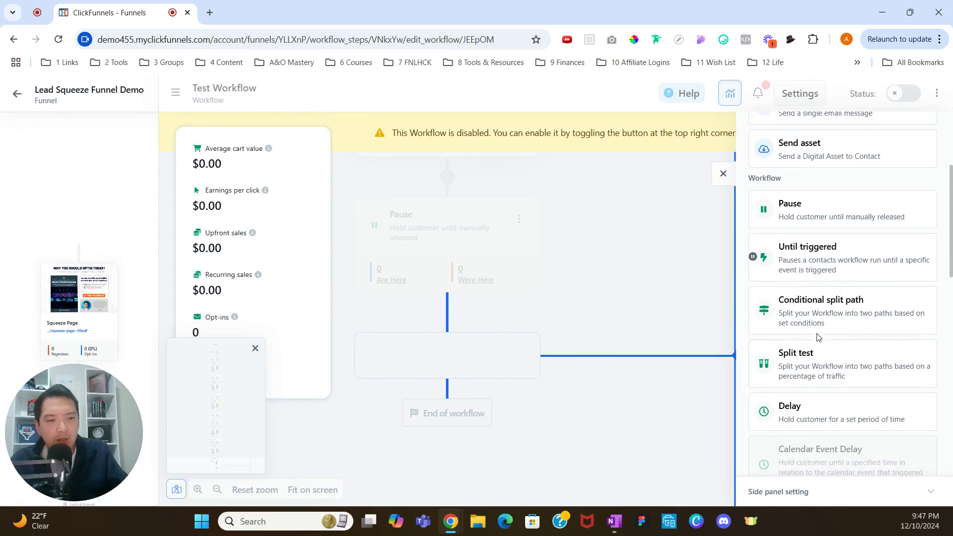
left_click_drag(817, 316, 441, 379)
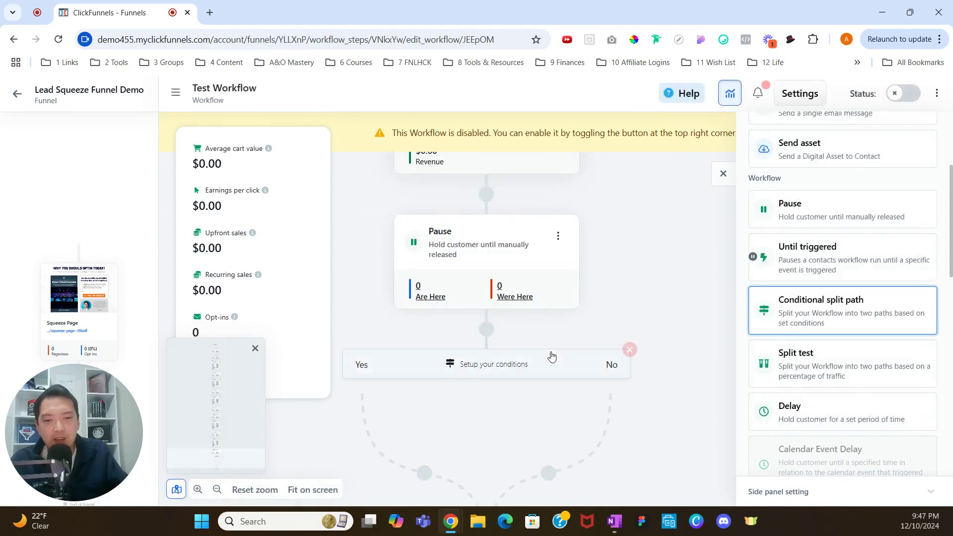
left_click(509, 369)
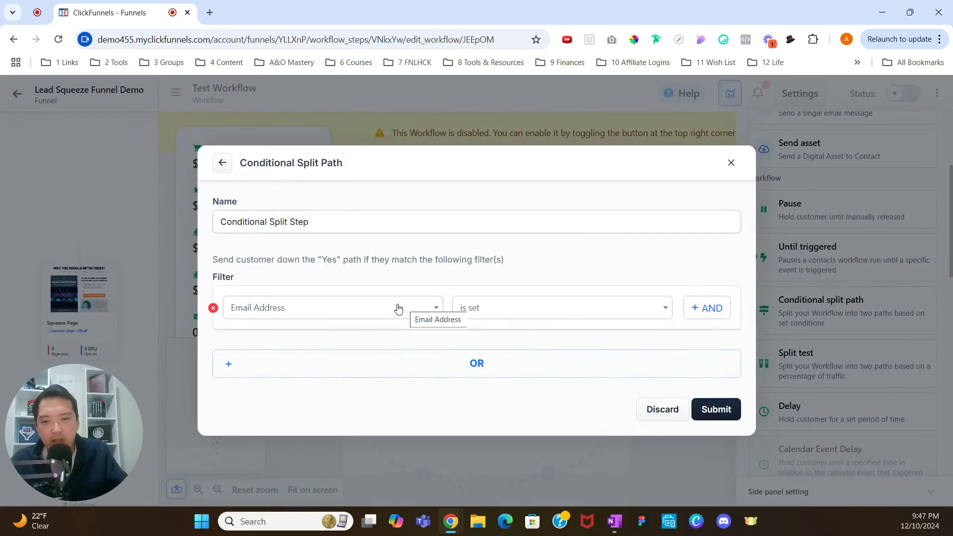
left_click(356, 314)
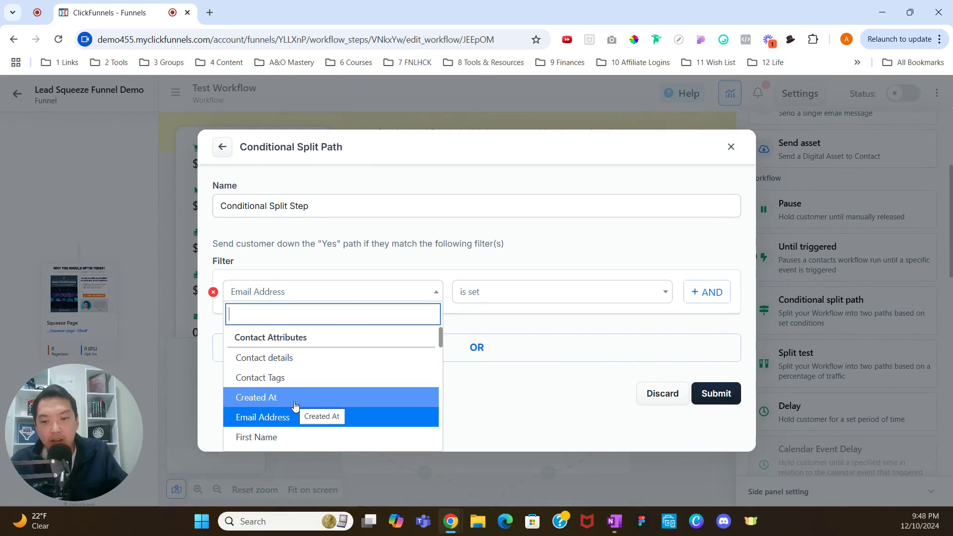
scroll(297, 393, "down", 1)
scroll(289, 427, "down", 1)
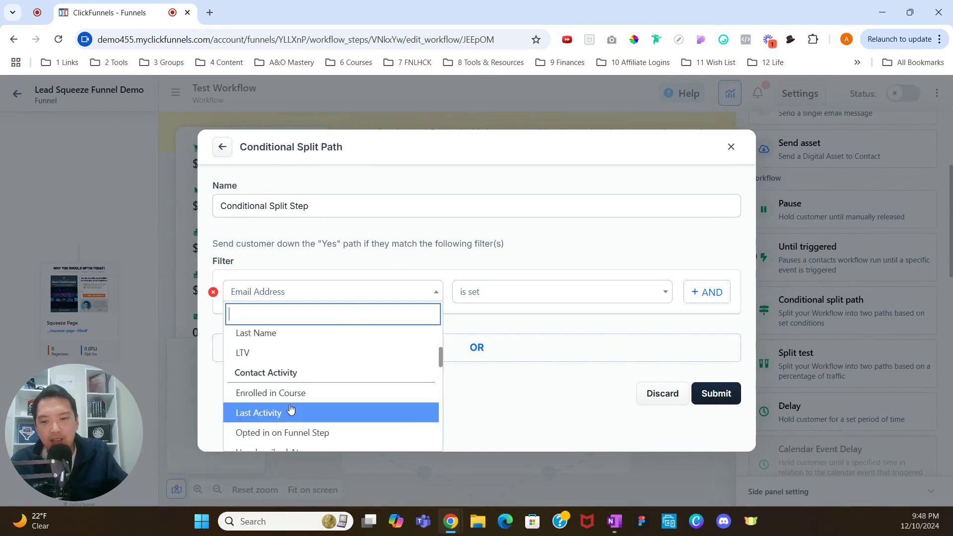
scroll(305, 431, "down", 2)
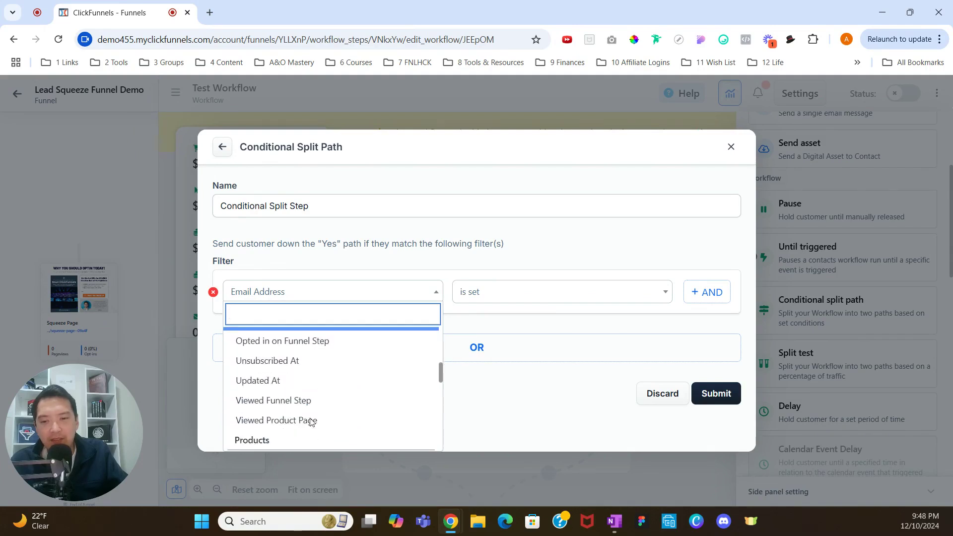
left_click(465, 416)
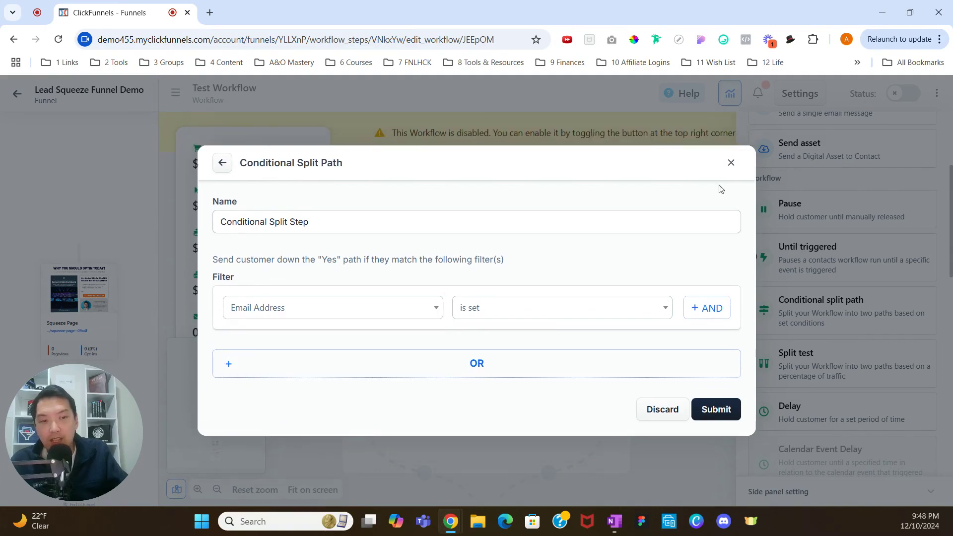
left_click(731, 164)
scroll(814, 368, "down", 3)
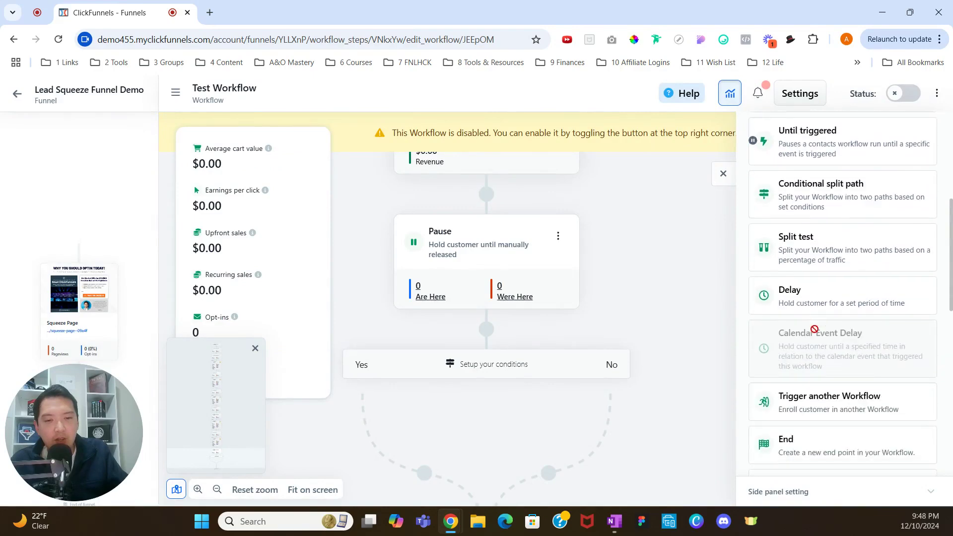
left_click(629, 347)
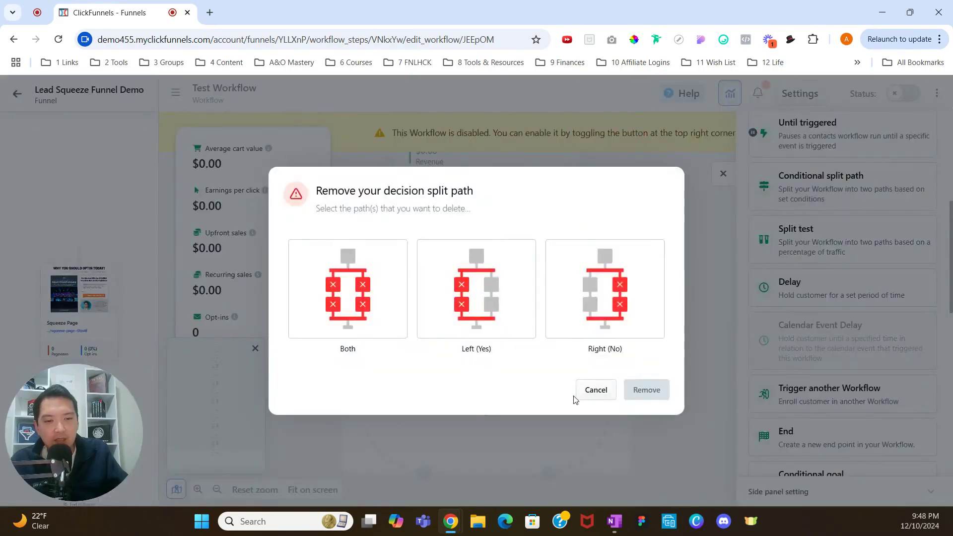
left_click(329, 303)
left_click(647, 399)
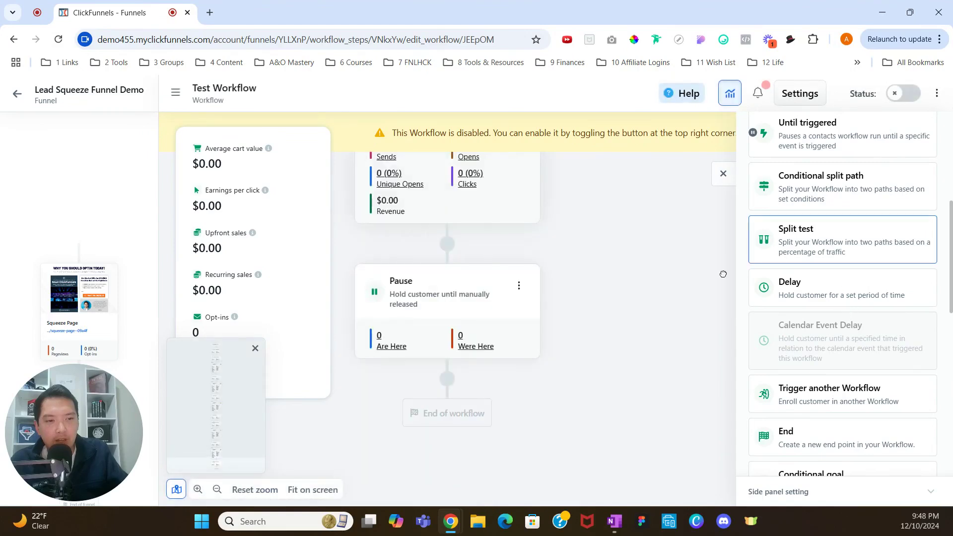
Insert a split test below Pause, keeping traffic at 50% Original and 50% Test
left_click_drag(844, 253, 448, 370)
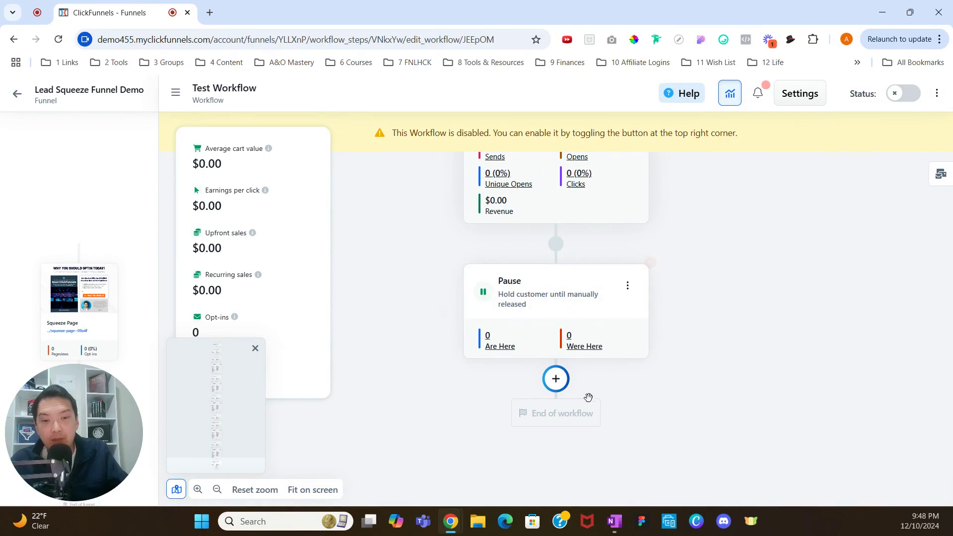
left_click(598, 298)
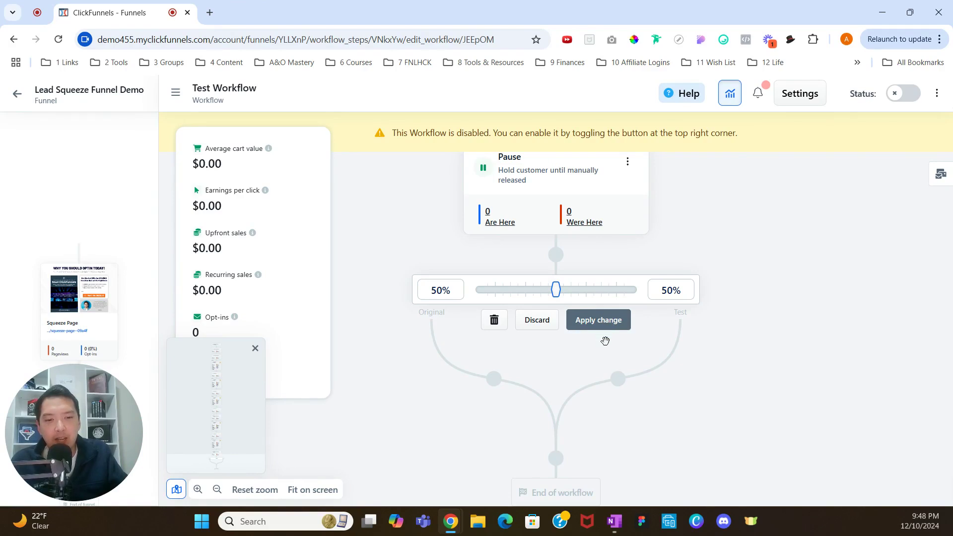
scroll(713, 298, "down", 2)
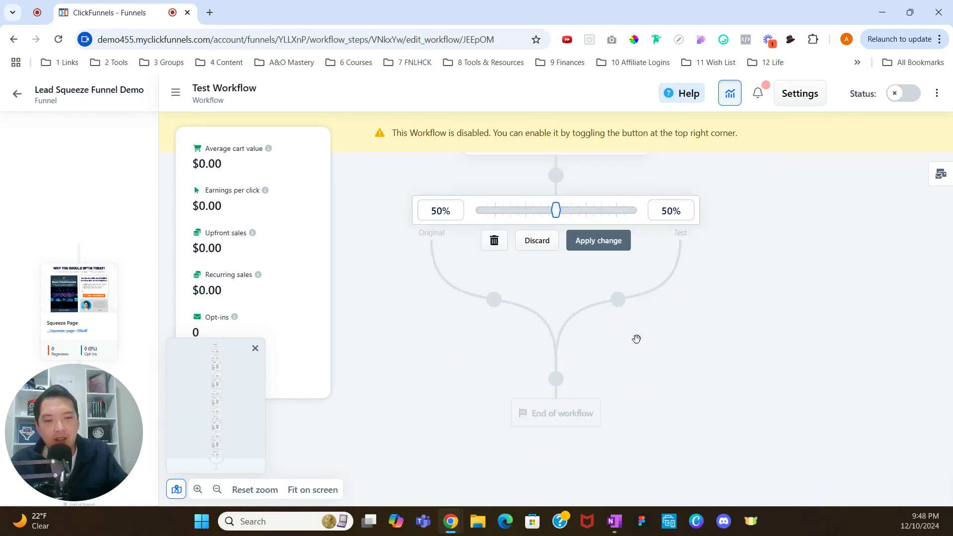
Add a Trigger another Workflow step enrolling contacts in the 'Add Tag' workflow
scroll(779, 336, "down", 2)
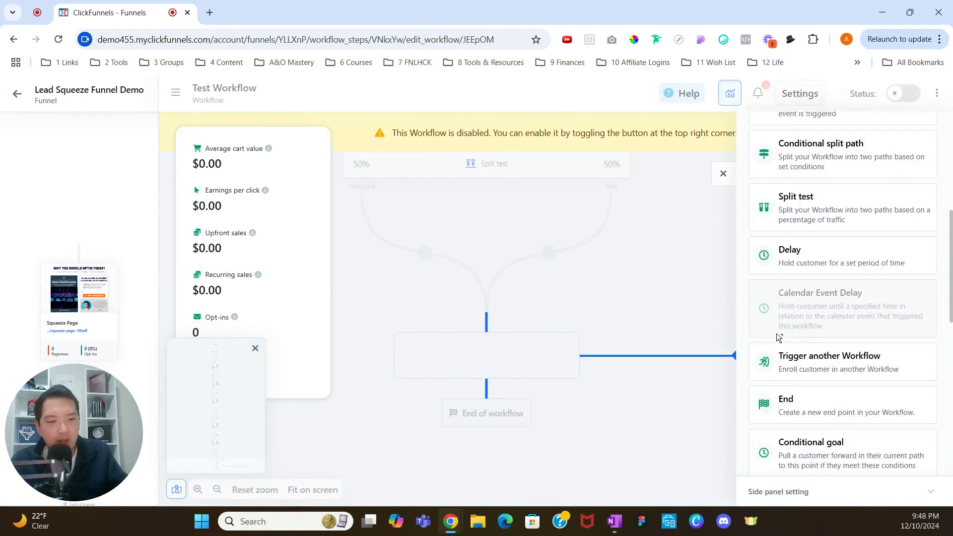
left_click_drag(835, 337, 482, 368)
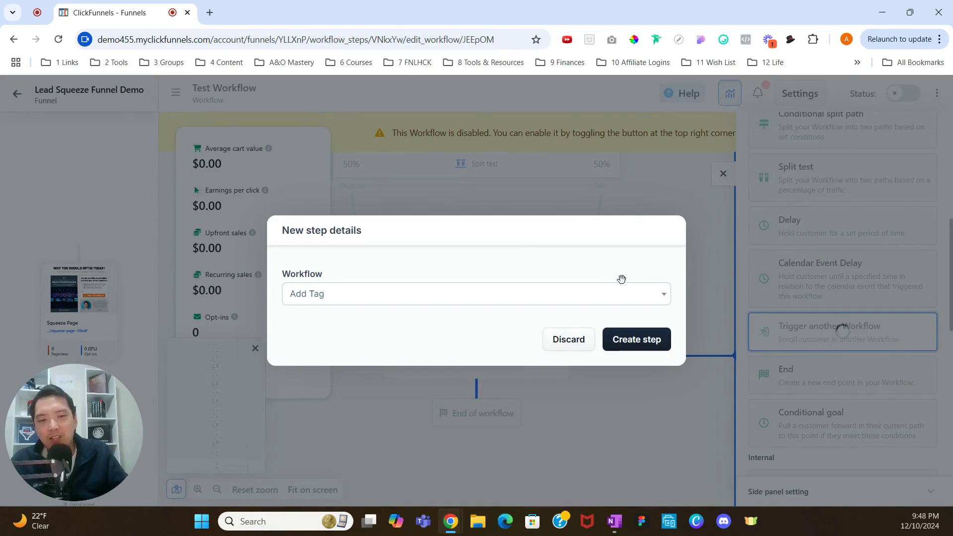
left_click(623, 345)
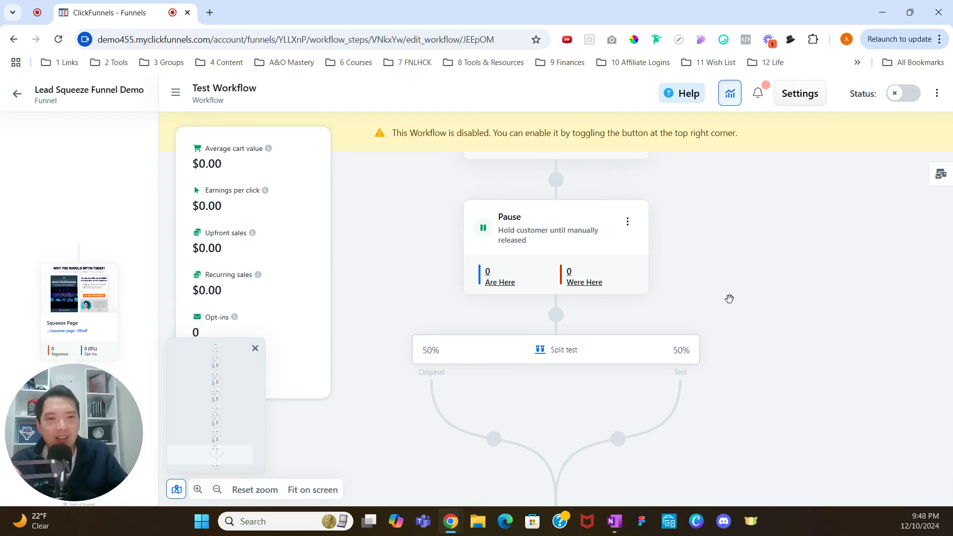
scroll(730, 299, "up", 5)
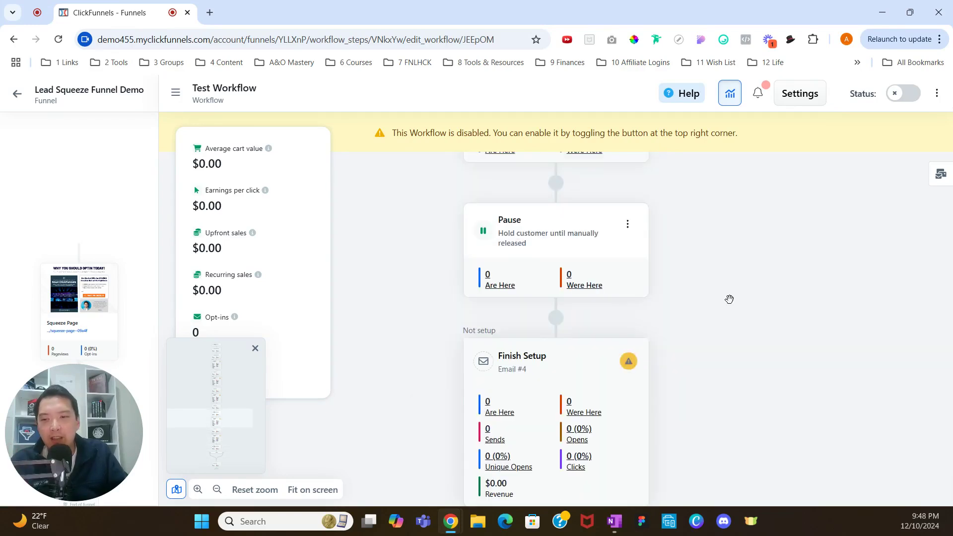
scroll(729, 299, "up", 5)
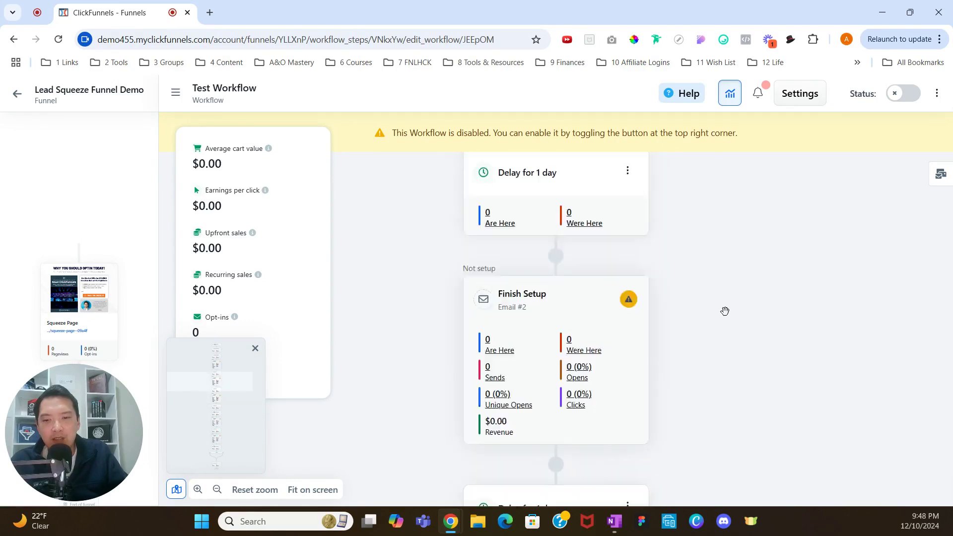
scroll(725, 311, "up", 8)
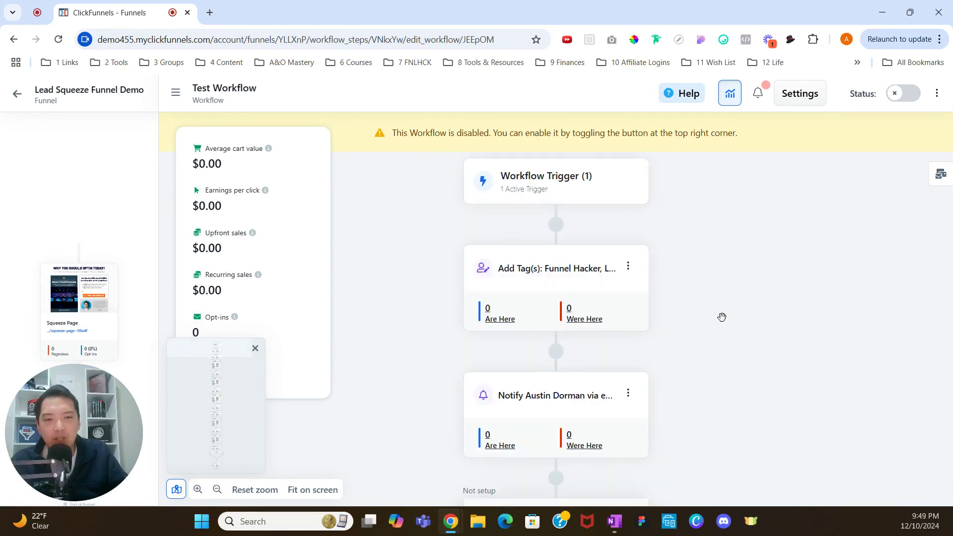
scroll(722, 317, "up", 2)
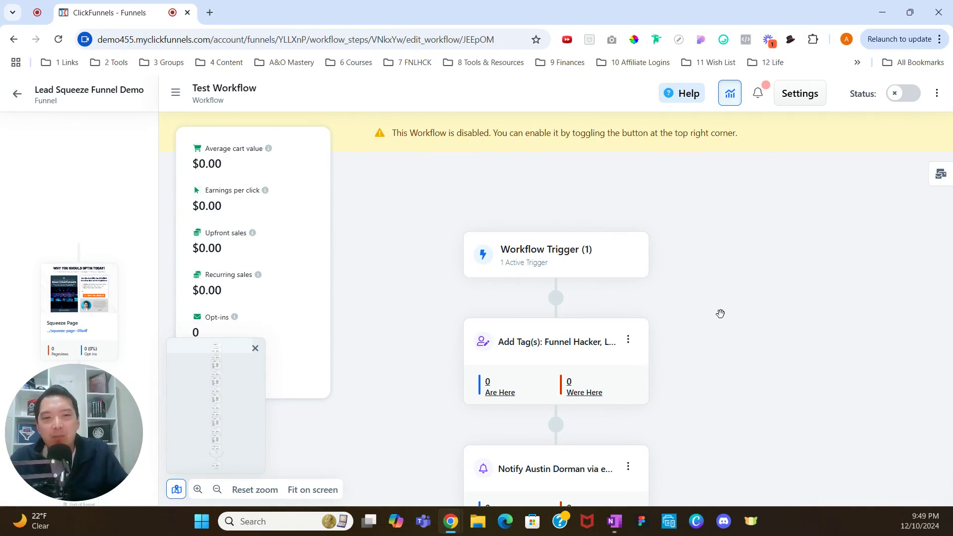
scroll(719, 313, "down", 5)
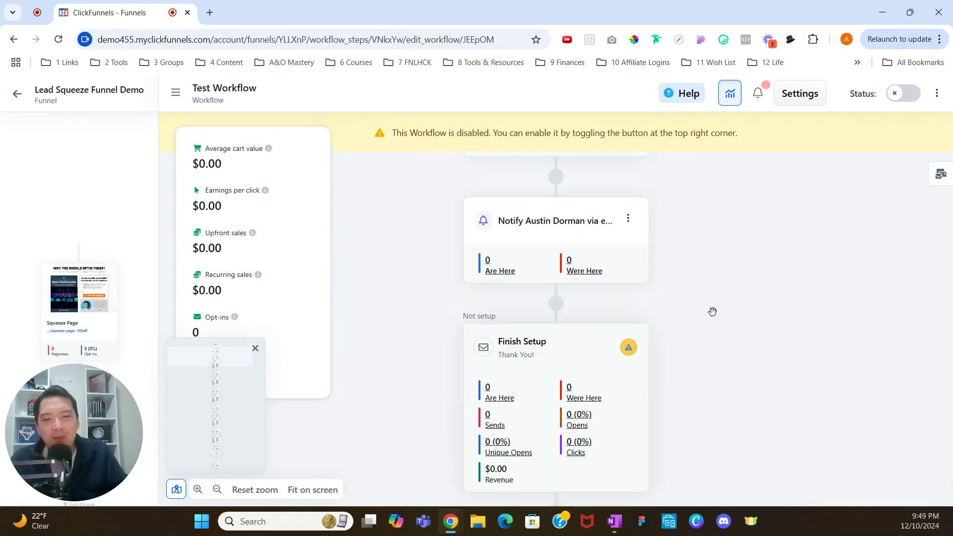